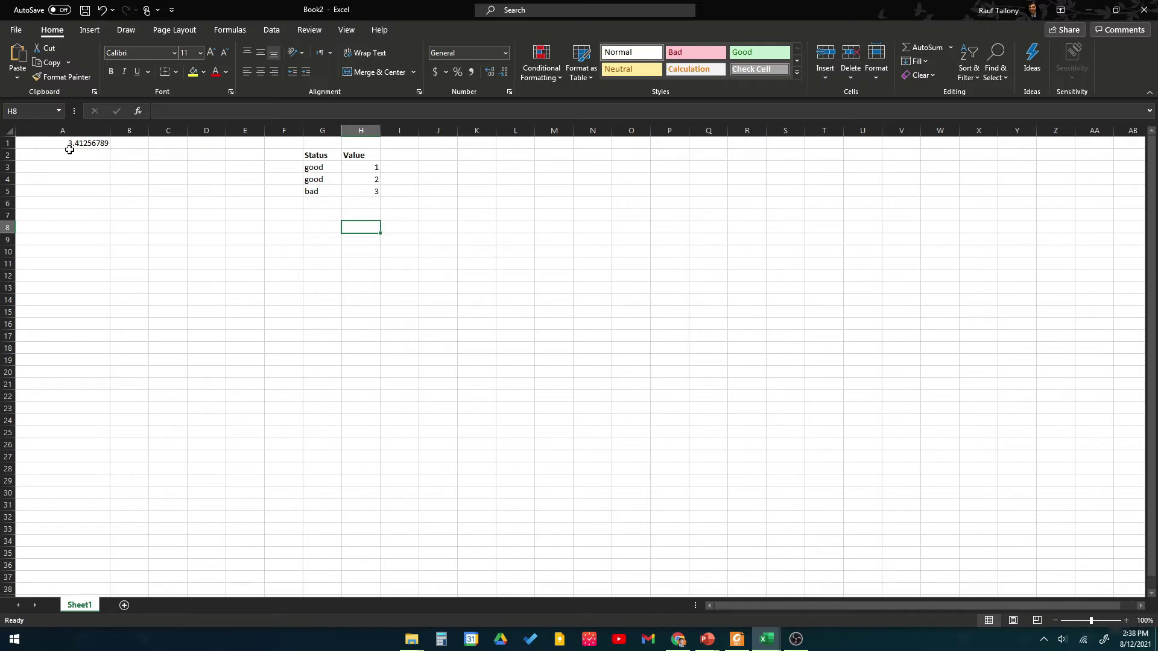
- Enter =ROUND(A1,1) in A3 so it displays 3.4
{"action": "left_click", "coordinate": [70, 166]}
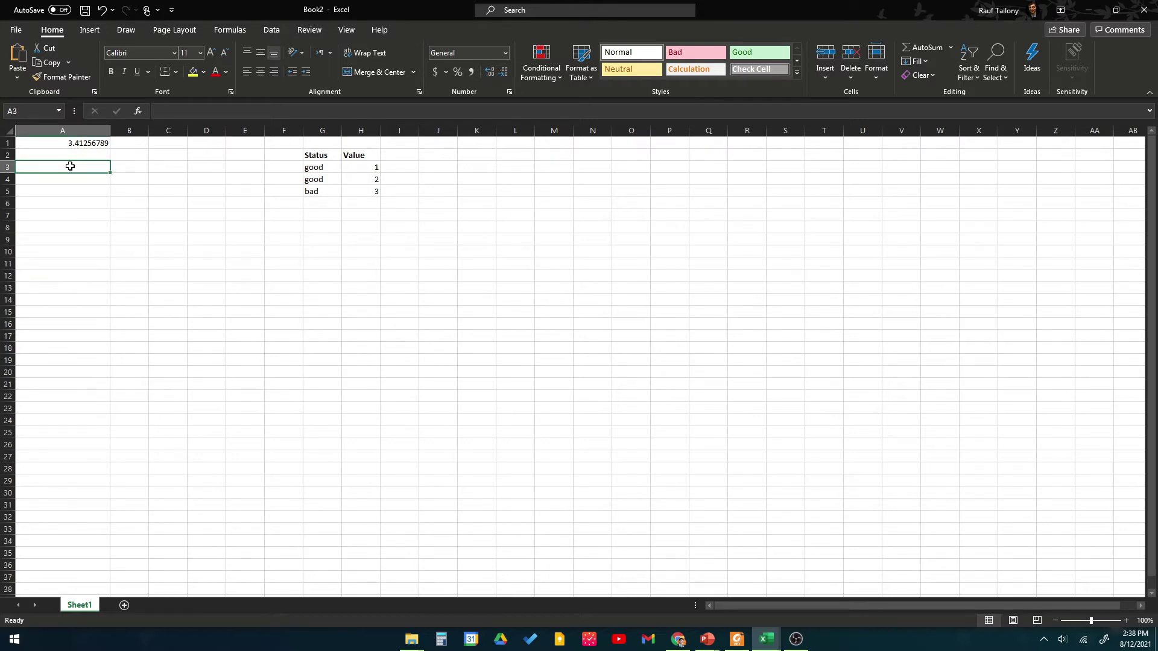
{"action": "type", "text": "="}
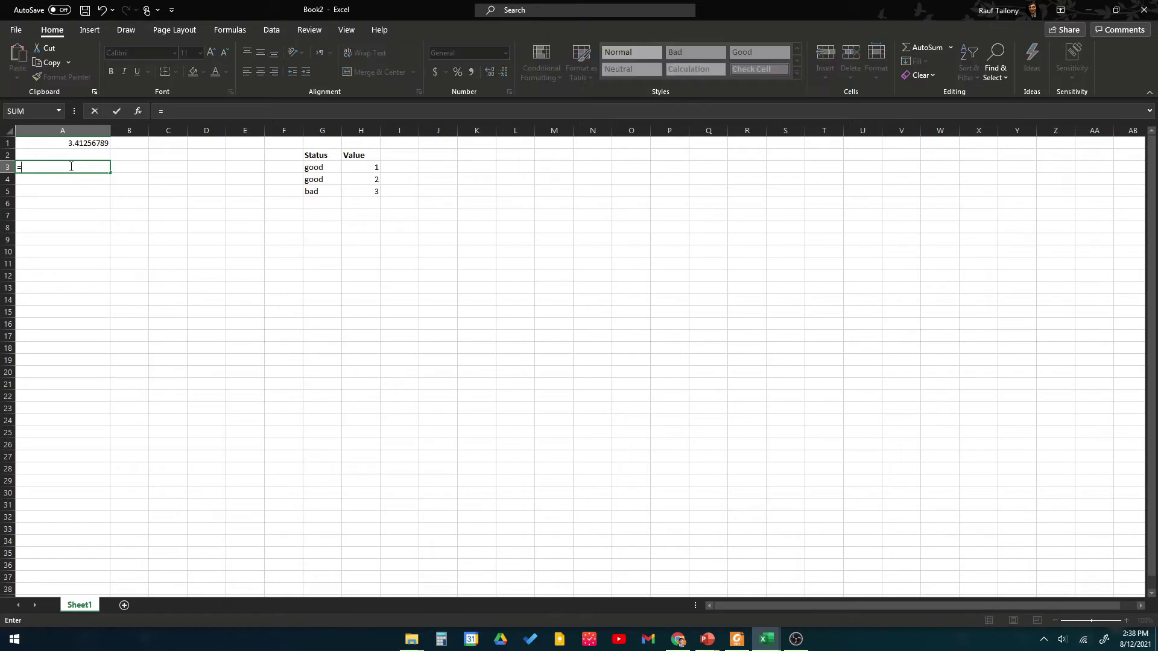
{"action": "type", "text": "round"}
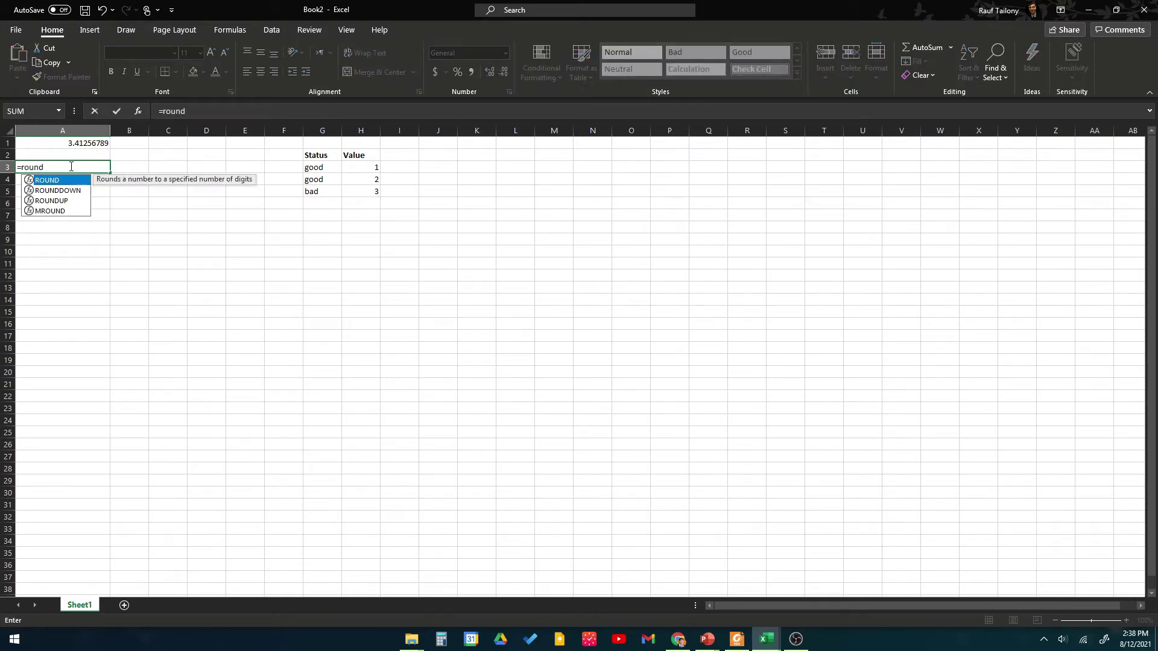
{"action": "type", "text": "("}
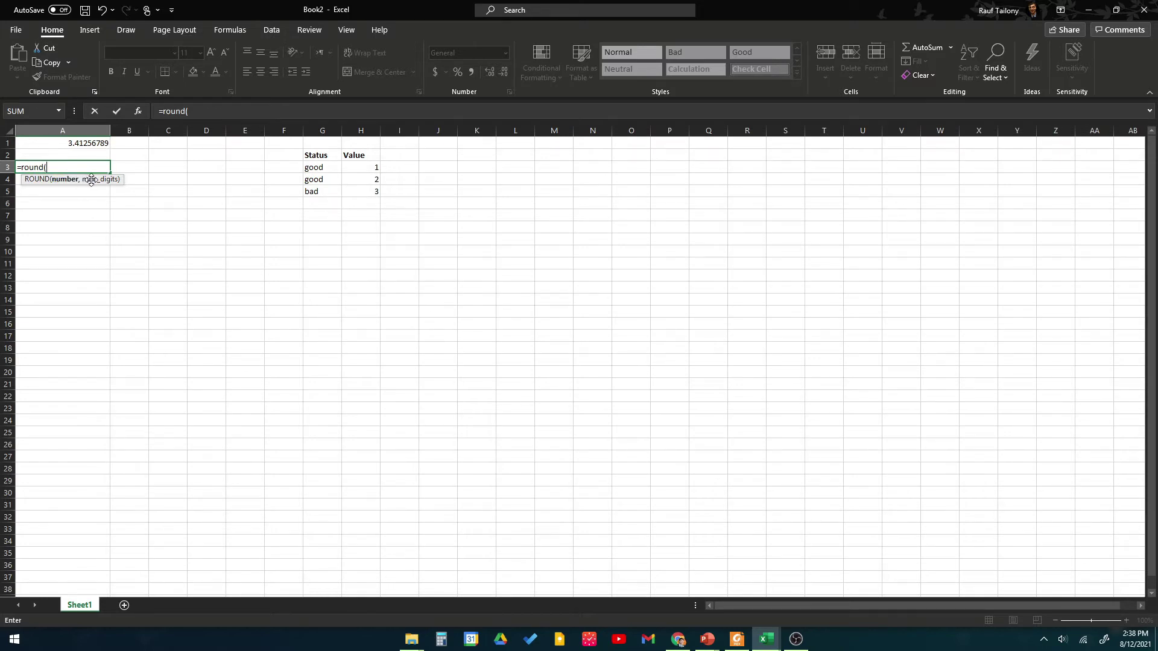
{"action": "left_click", "coordinate": [83, 145]}
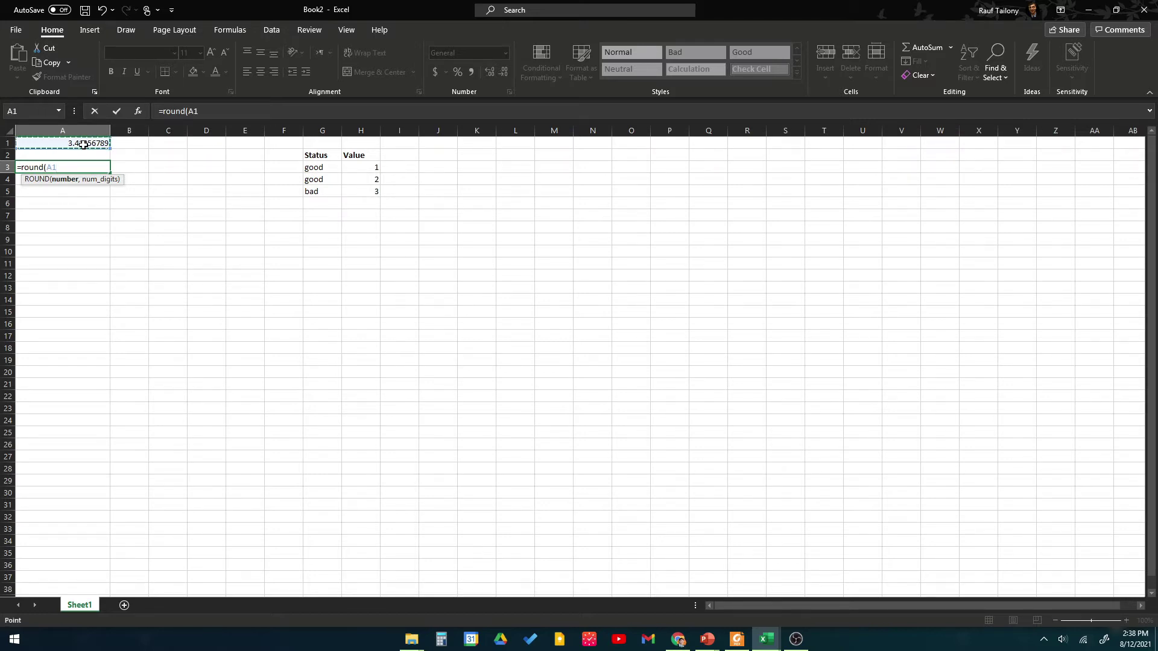
{"action": "type", "text": ",1"}
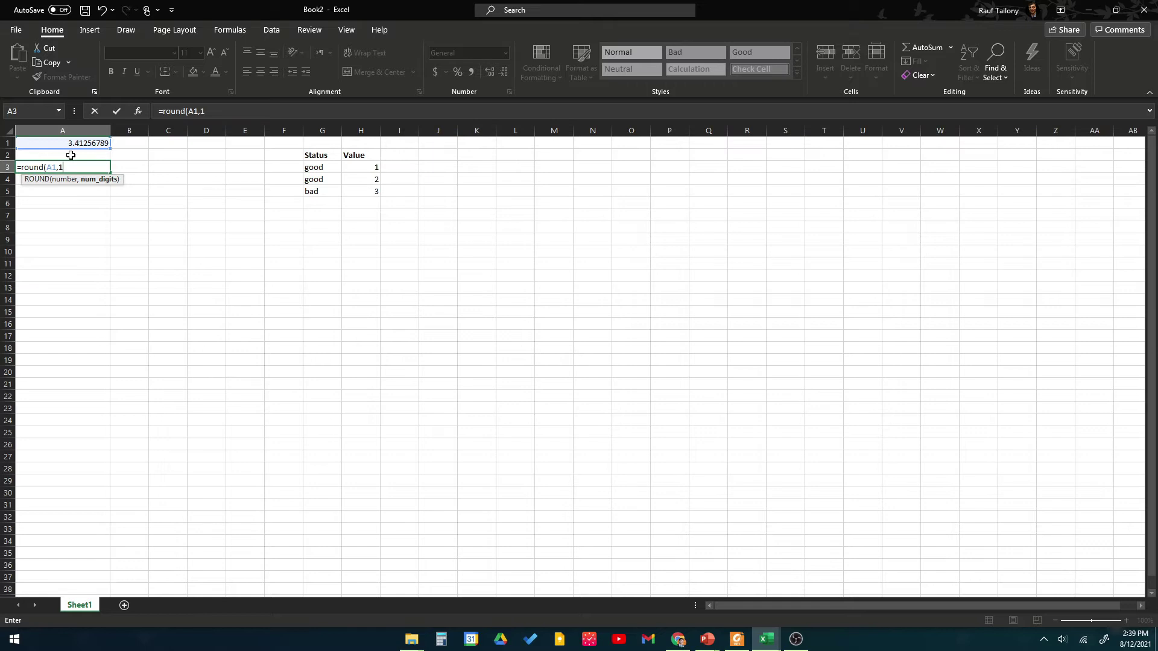
{"action": "type", "text": ")"}
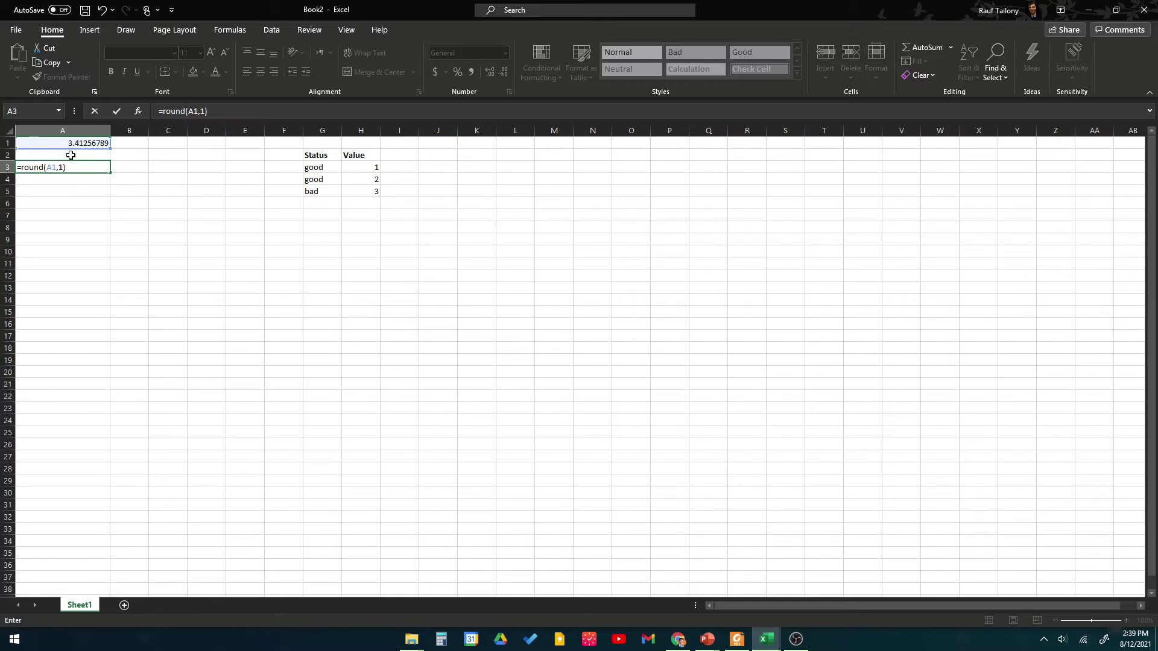
{"action": "key", "text": "Return"}
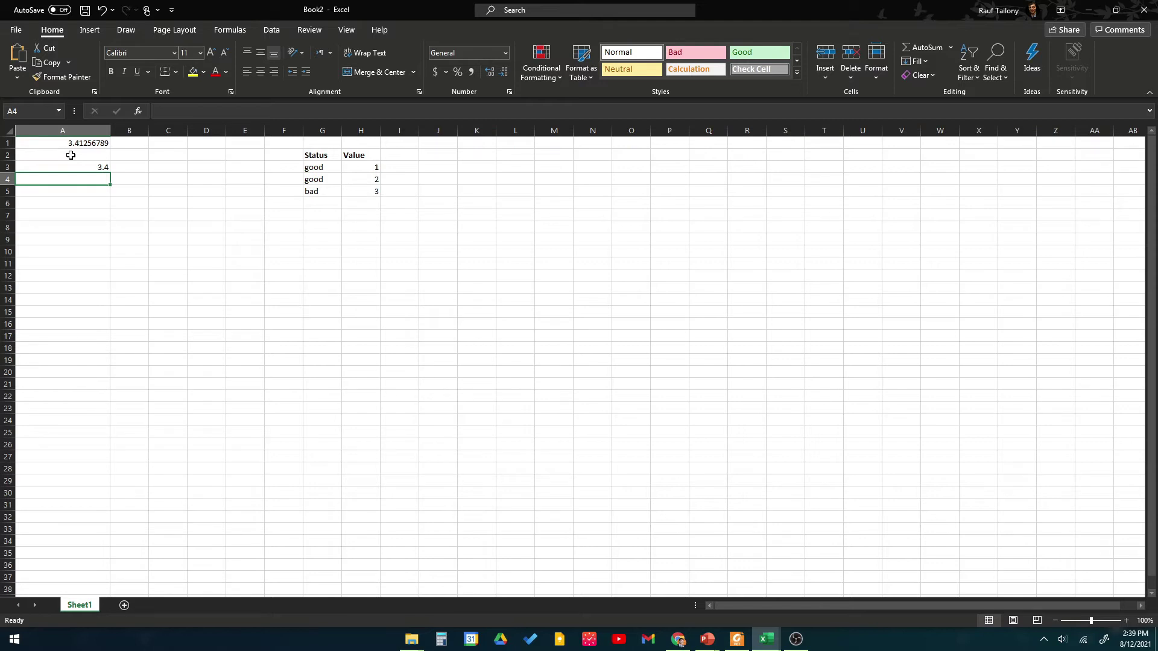
- Enter =ROUND(A1,3) in A4, showing 3.413, and check the formula
{"action": "type", "text": "=rou"}
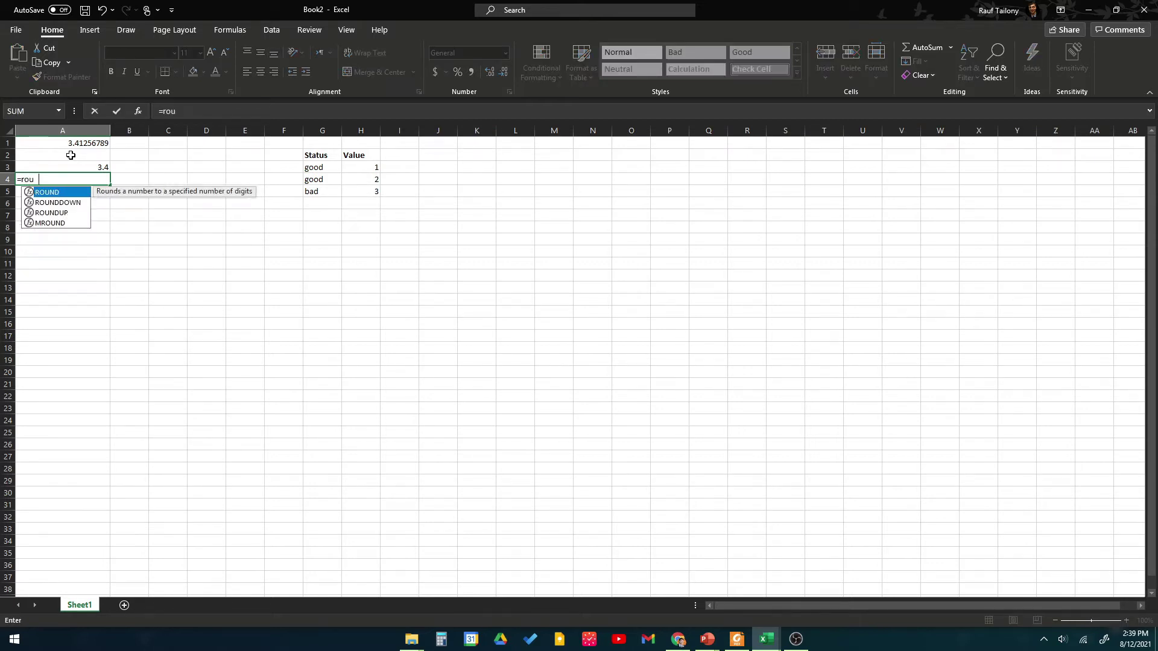
{"action": "type", "text": "nd("}
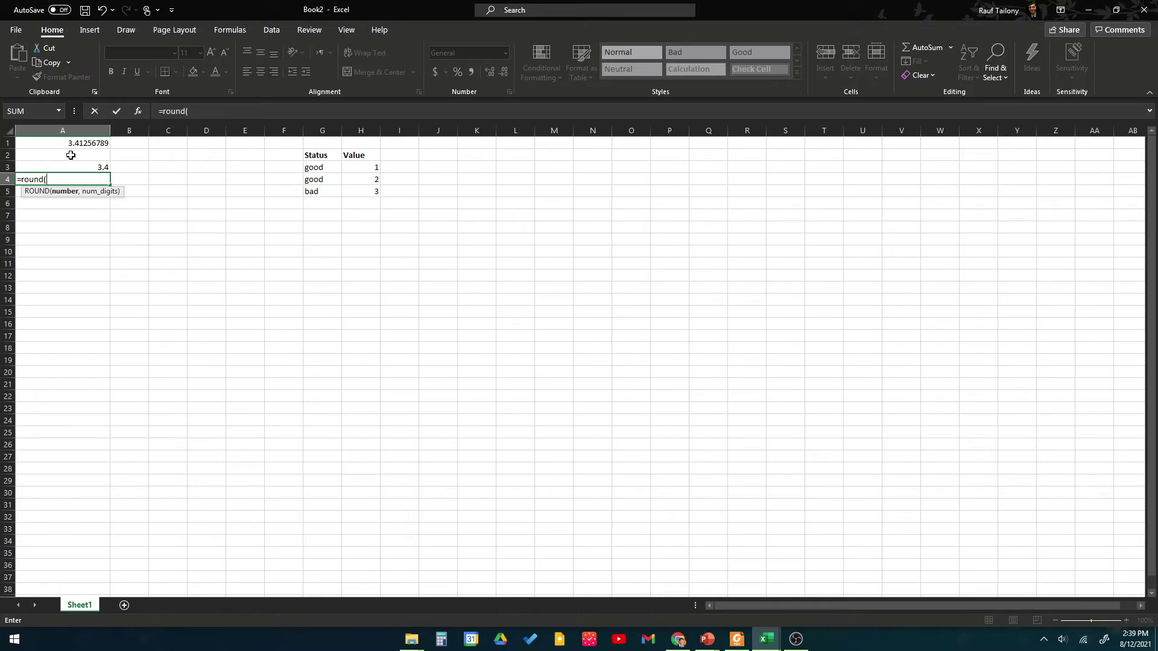
{"action": "left_click", "coordinate": [72, 147]}
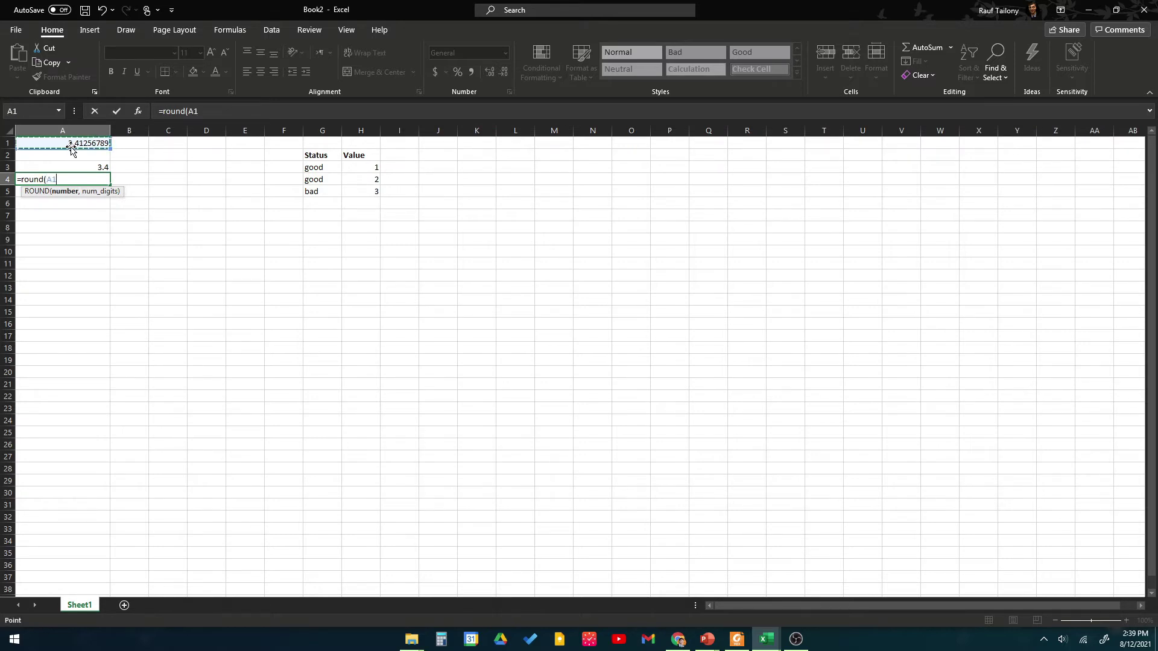
{"action": "type", "text": ",3"}
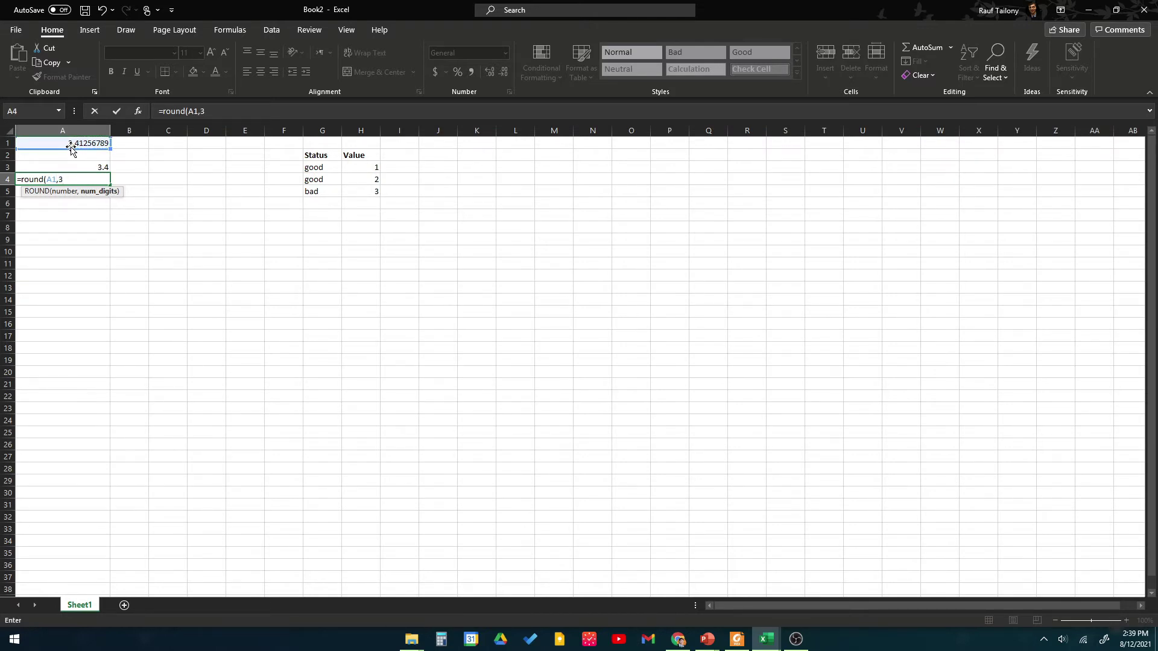
{"action": "type", "text": ")"}
{"action": "key", "text": "Return"}
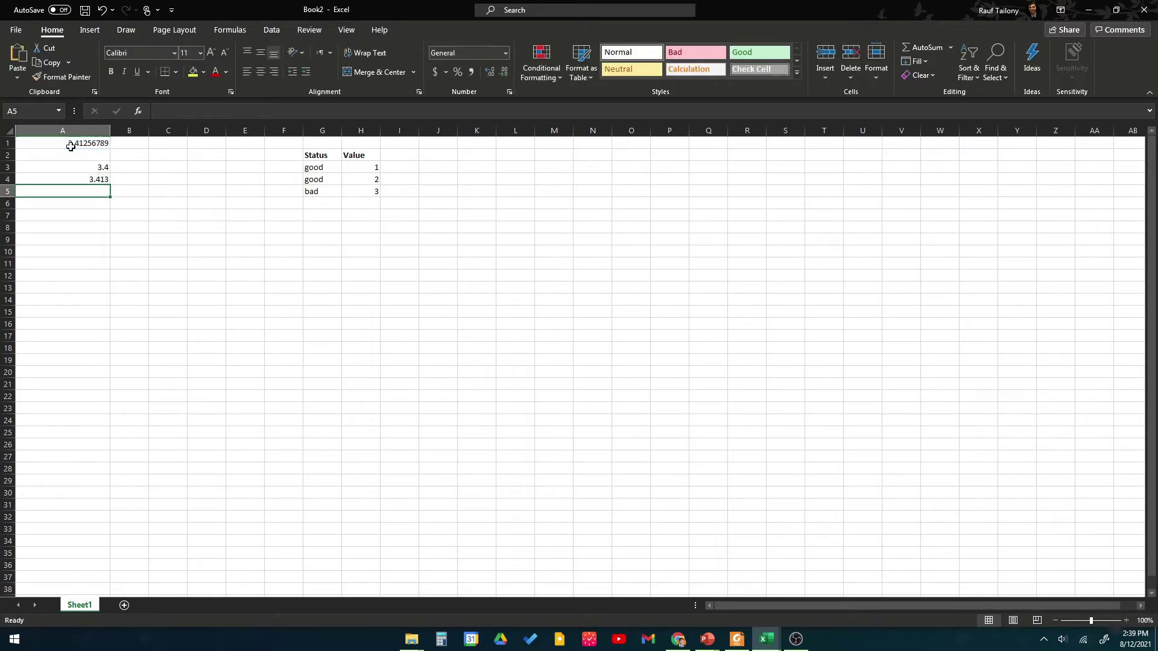
{"action": "left_click", "coordinate": [92, 180]}
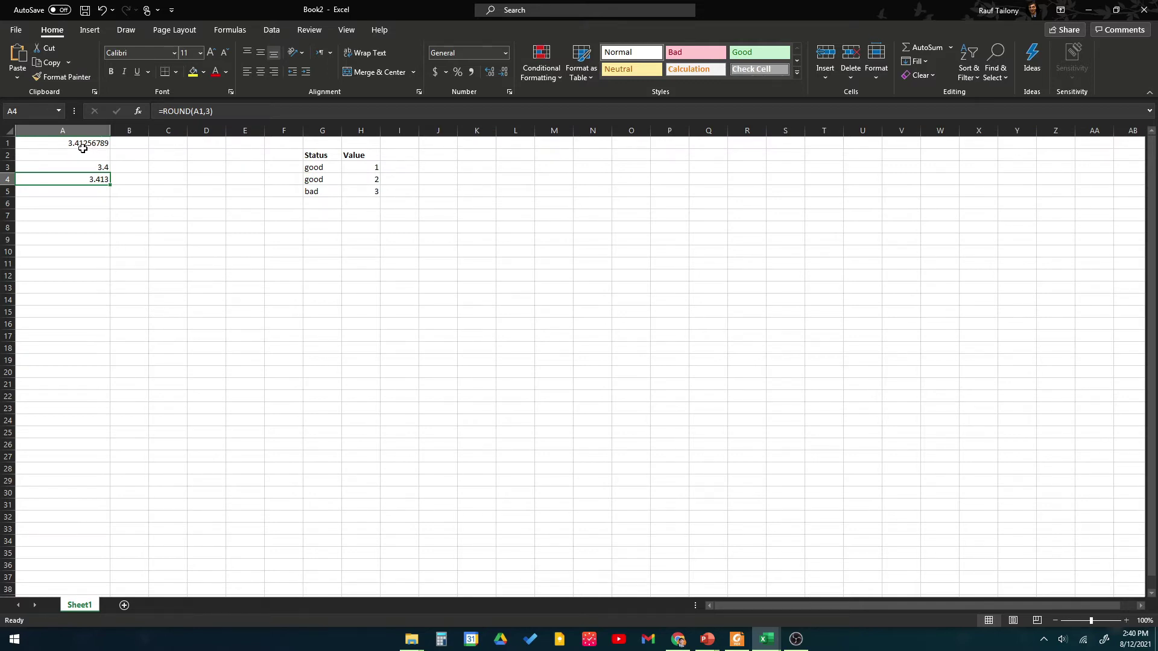
{"action": "left_click", "coordinate": [93, 191]}
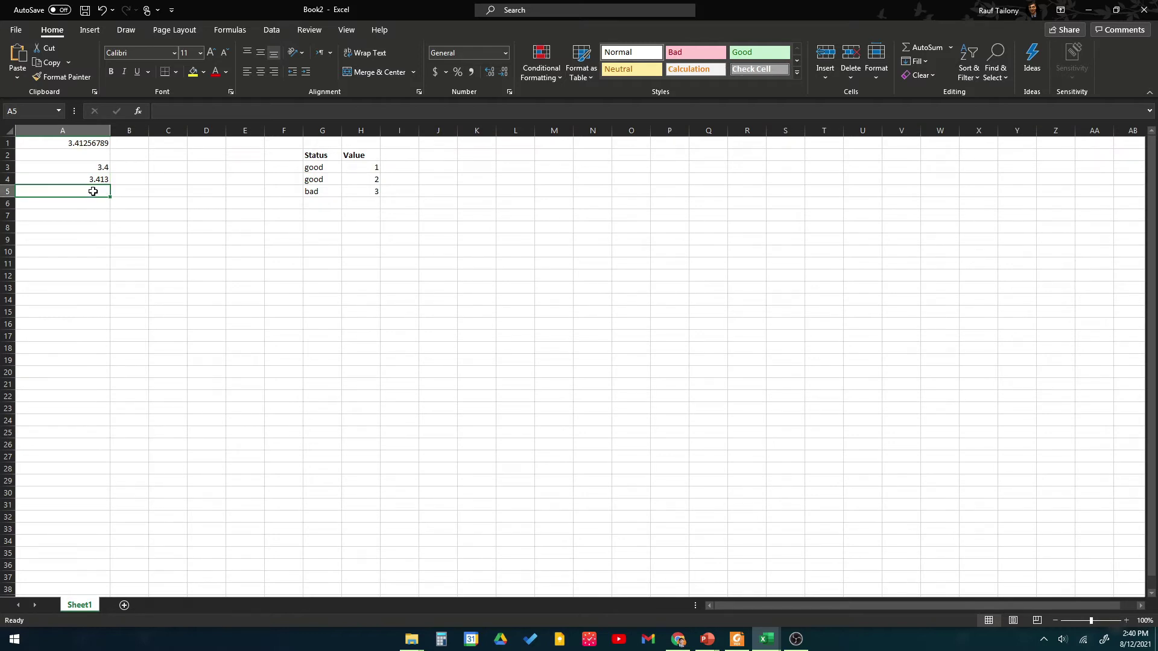
- Enter =ROUND(A1,5) in A5 so it displays 3.41257
{"action": "type", "text": "="}
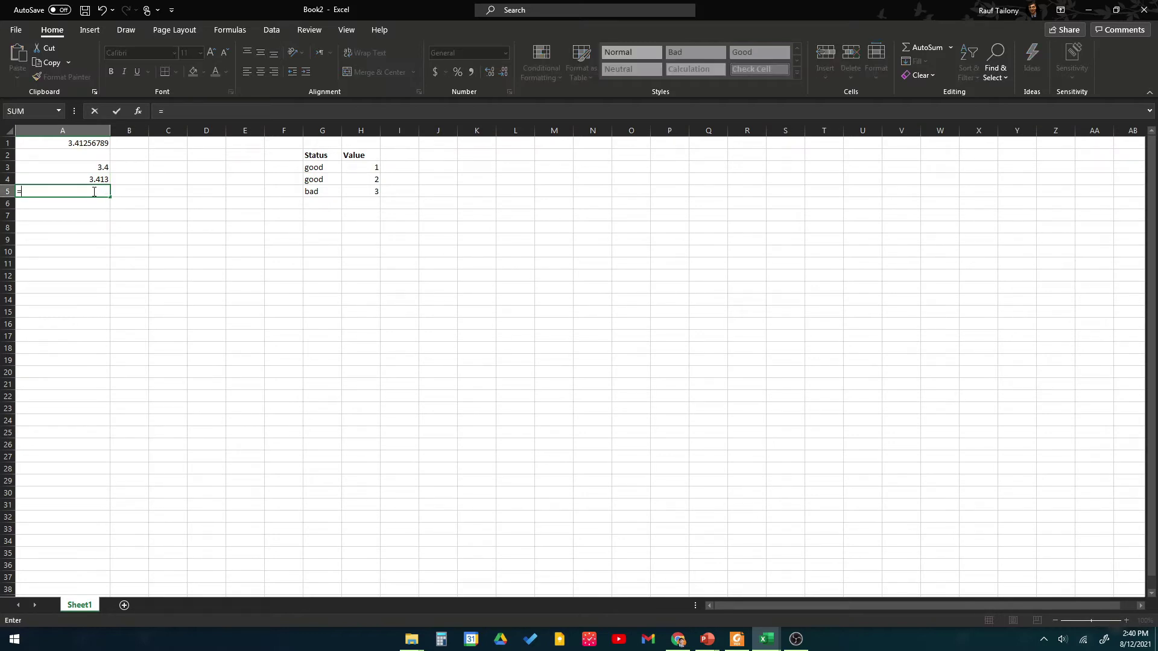
{"action": "type", "text": "rou"}
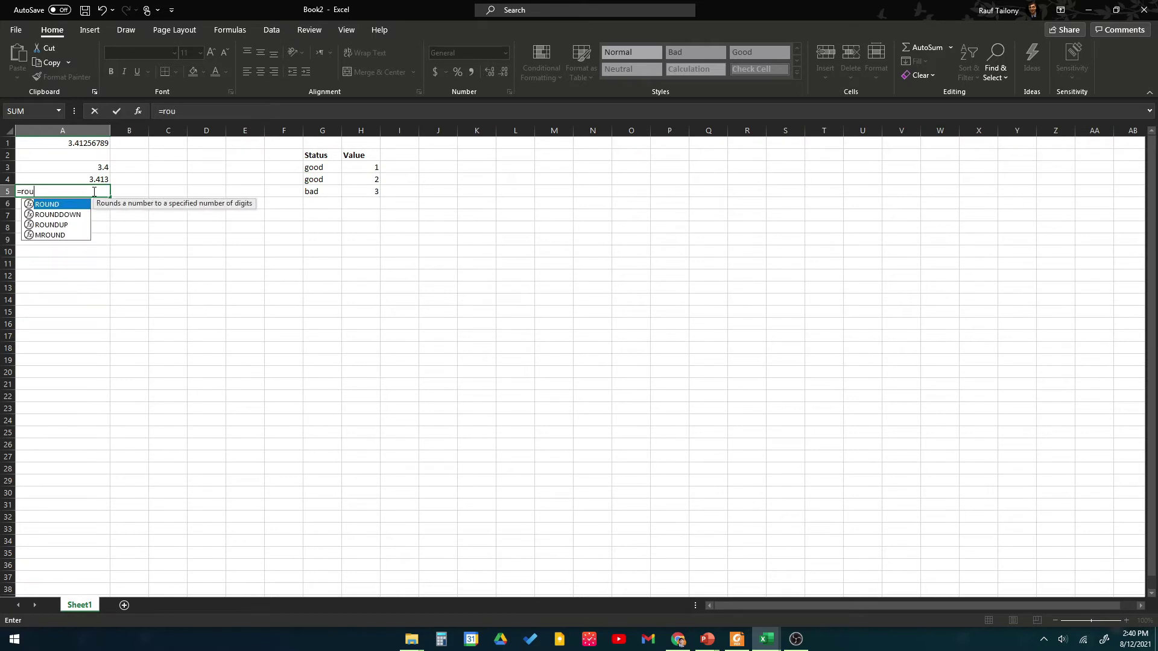
{"action": "type", "text": "nd("}
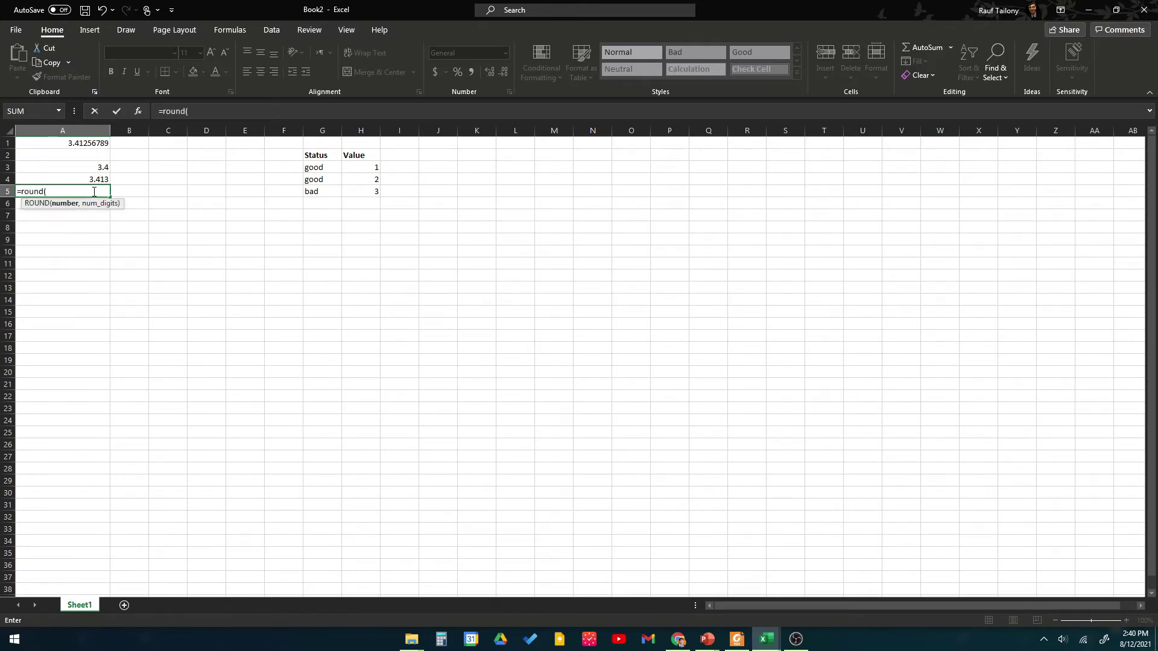
{"action": "left_click", "coordinate": [88, 144]}
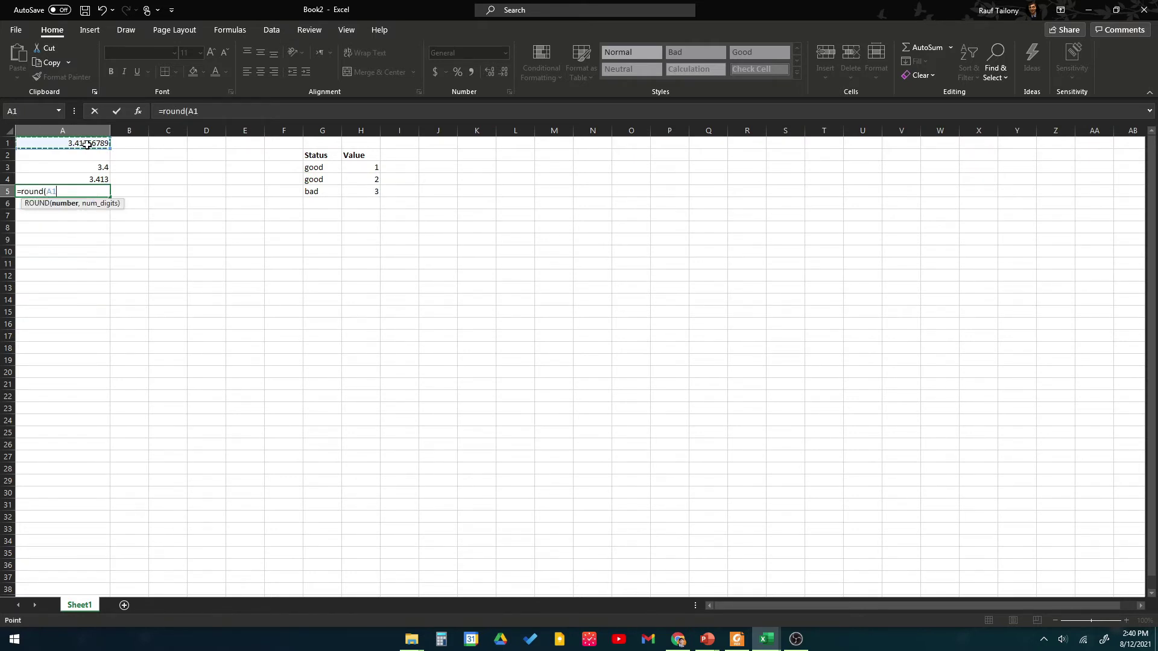
{"action": "type", "text": ","}
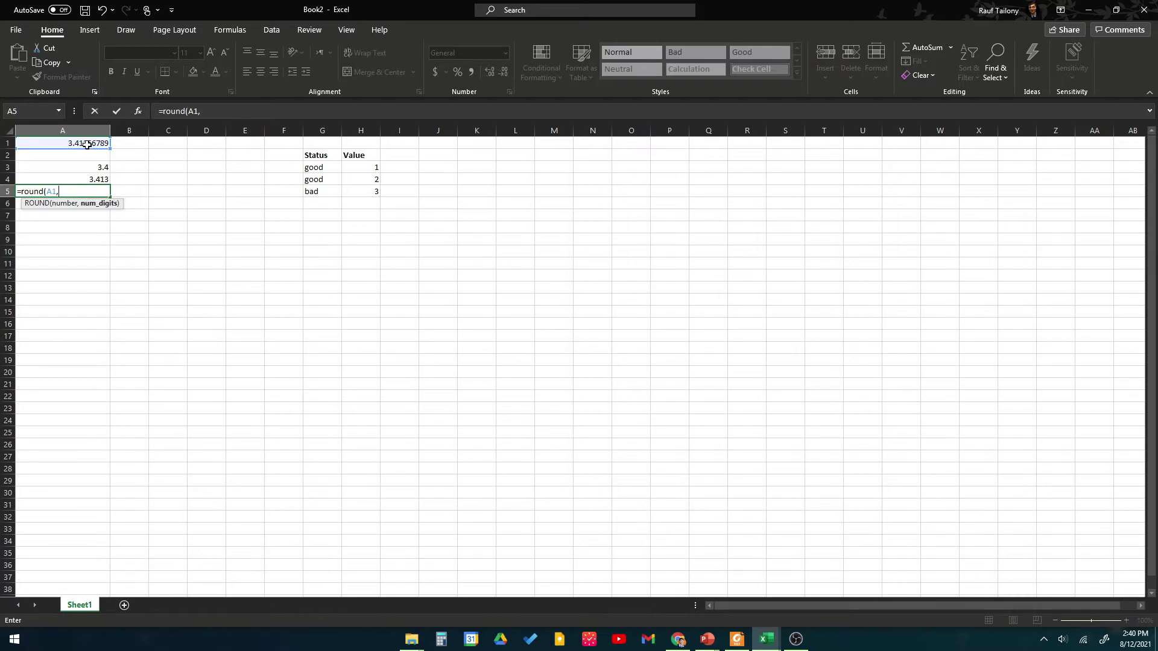
{"action": "type", "text": "5)"}
{"action": "key", "text": "Return"}
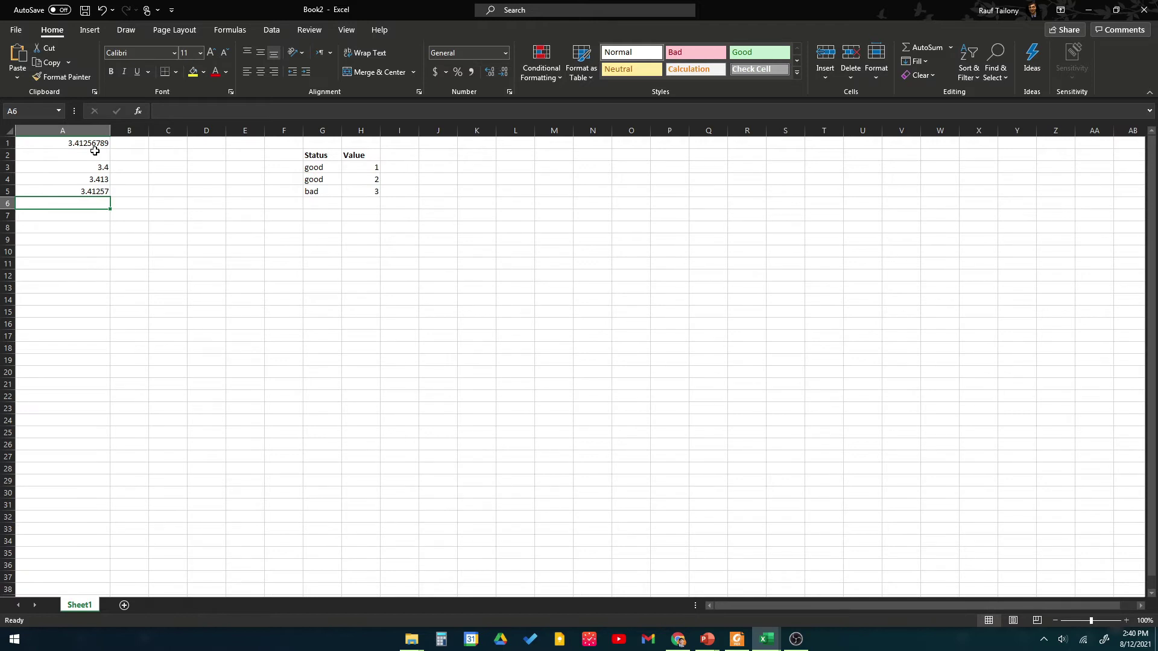
{"action": "left_click", "coordinate": [130, 240]}
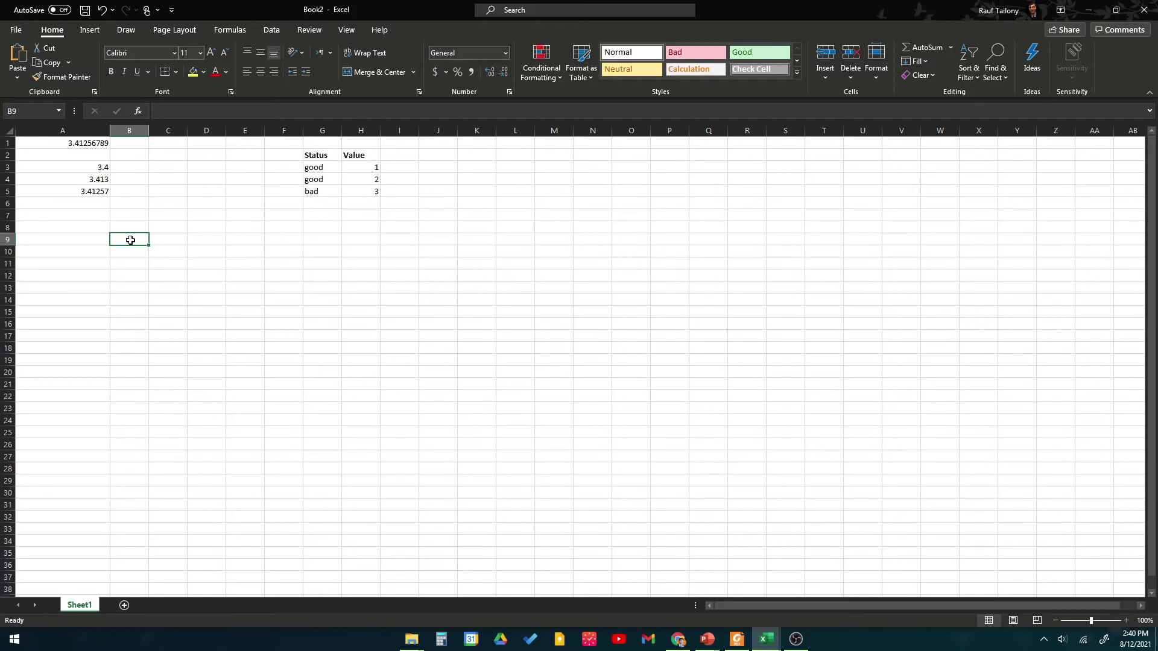
{"action": "left_click", "coordinate": [78, 146]}
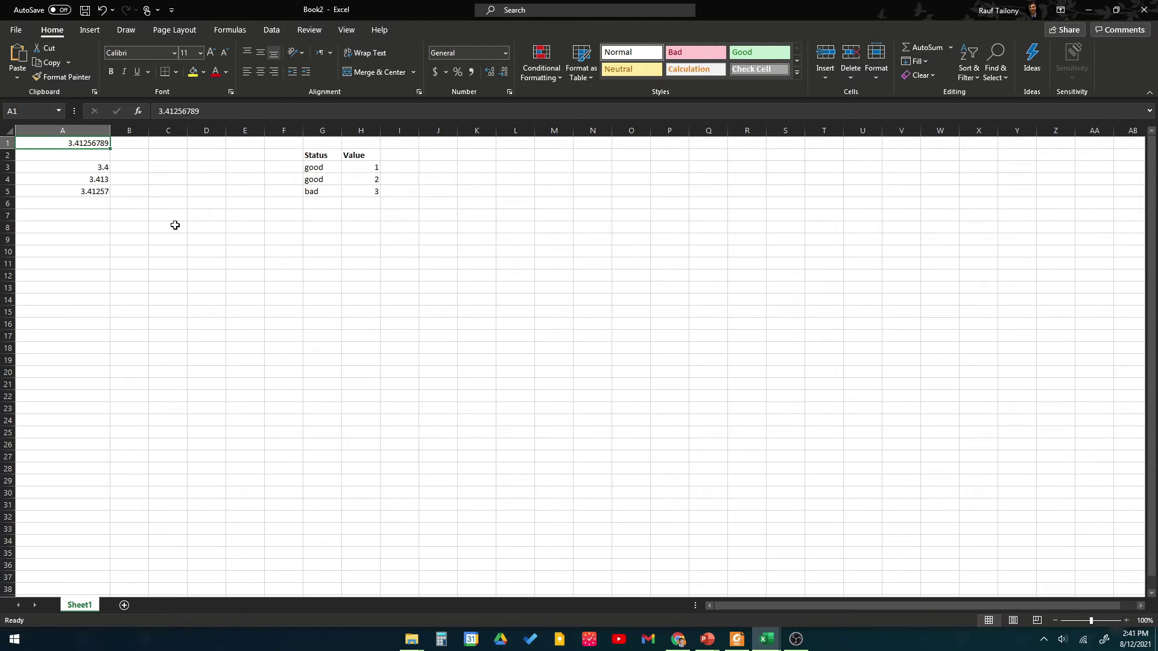
{"action": "left_click", "coordinate": [135, 234]}
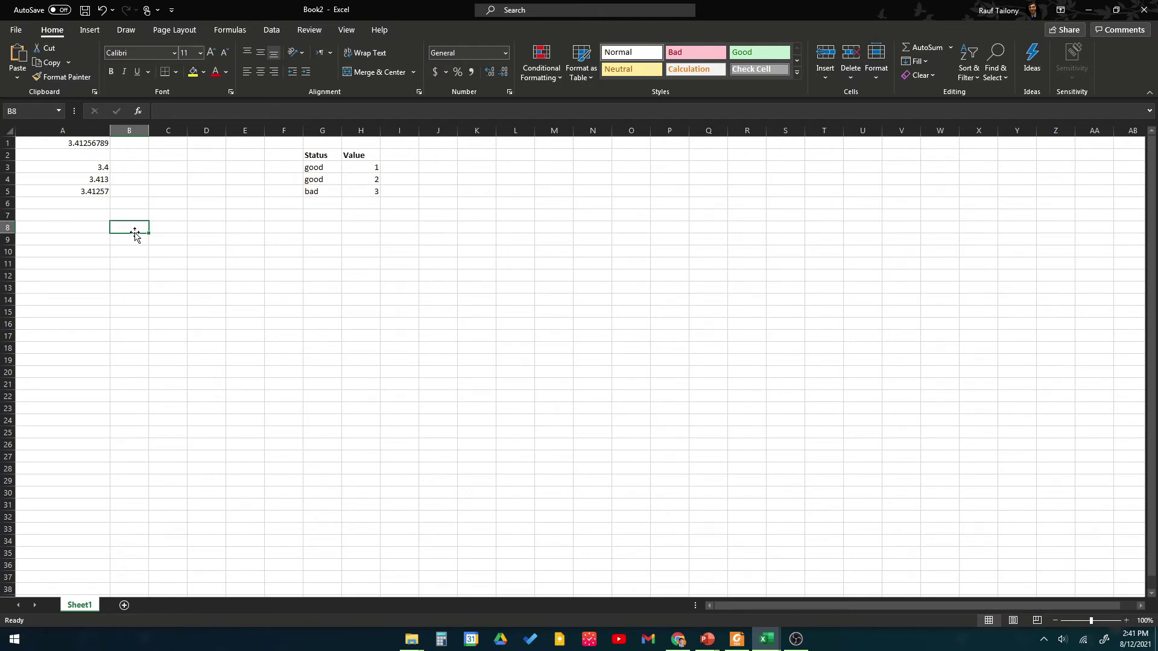
- Enter =INT(A1) in B8, returning 3, and compare it with A1's 3.41256789
{"action": "type", "text": "="}
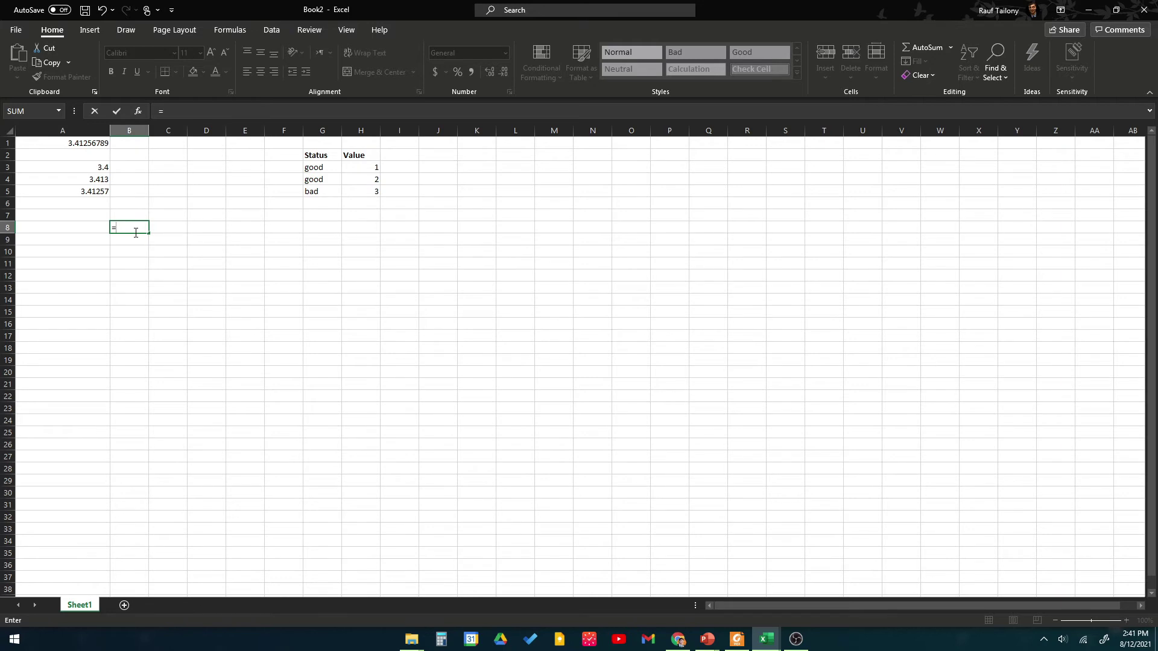
{"action": "type", "text": "int"}
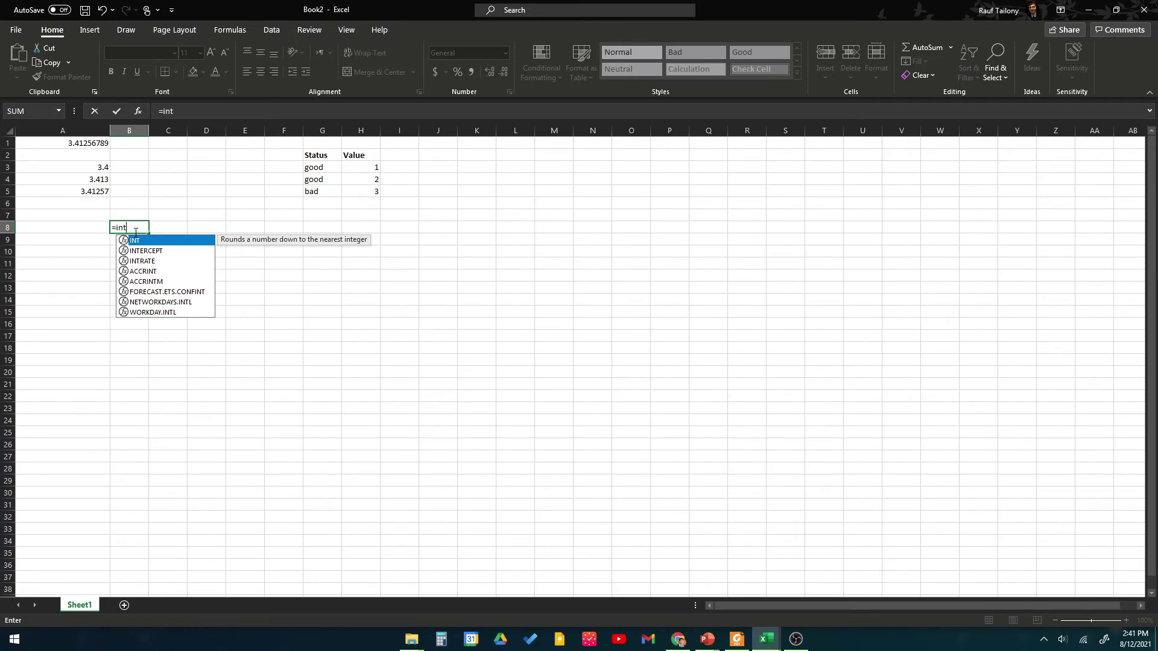
{"action": "type", "text": "("}
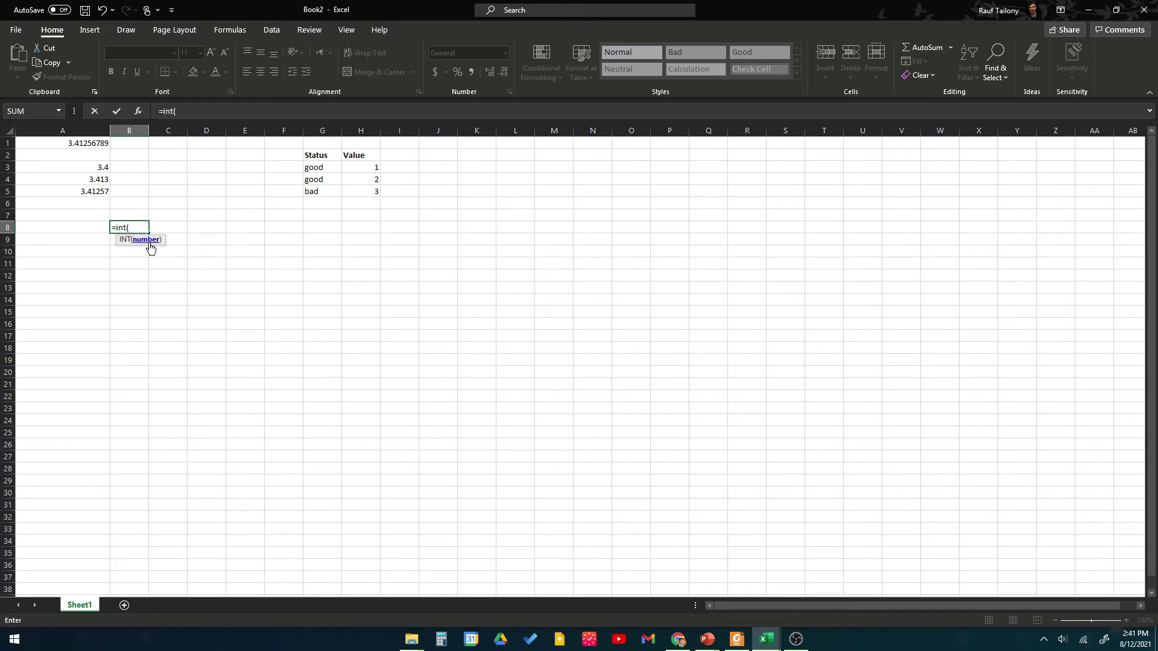
{"action": "left_click", "coordinate": [85, 140]}
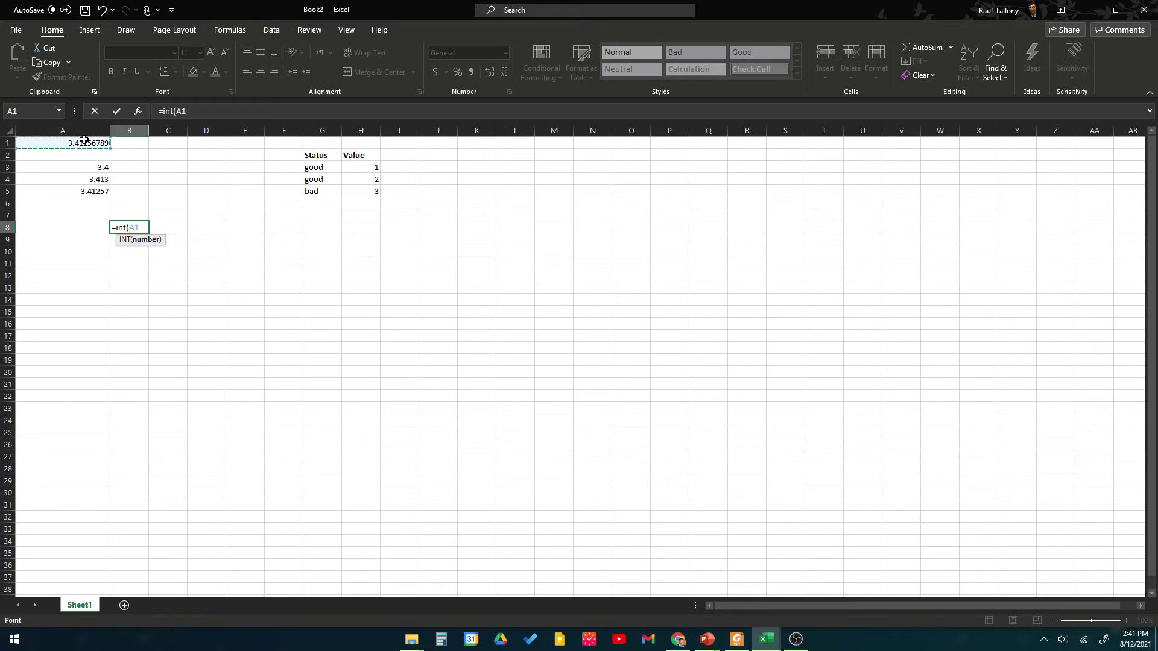
{"action": "type", "text": ")"}
{"action": "key", "text": "Return"}
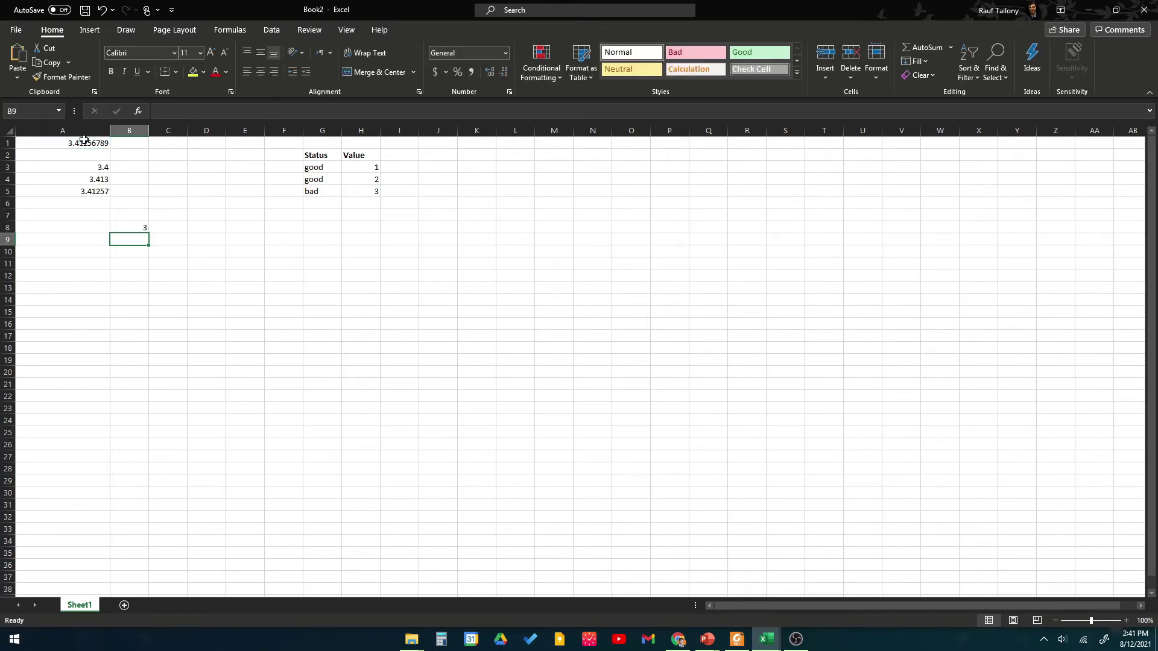
{"action": "left_click", "coordinate": [135, 228]}
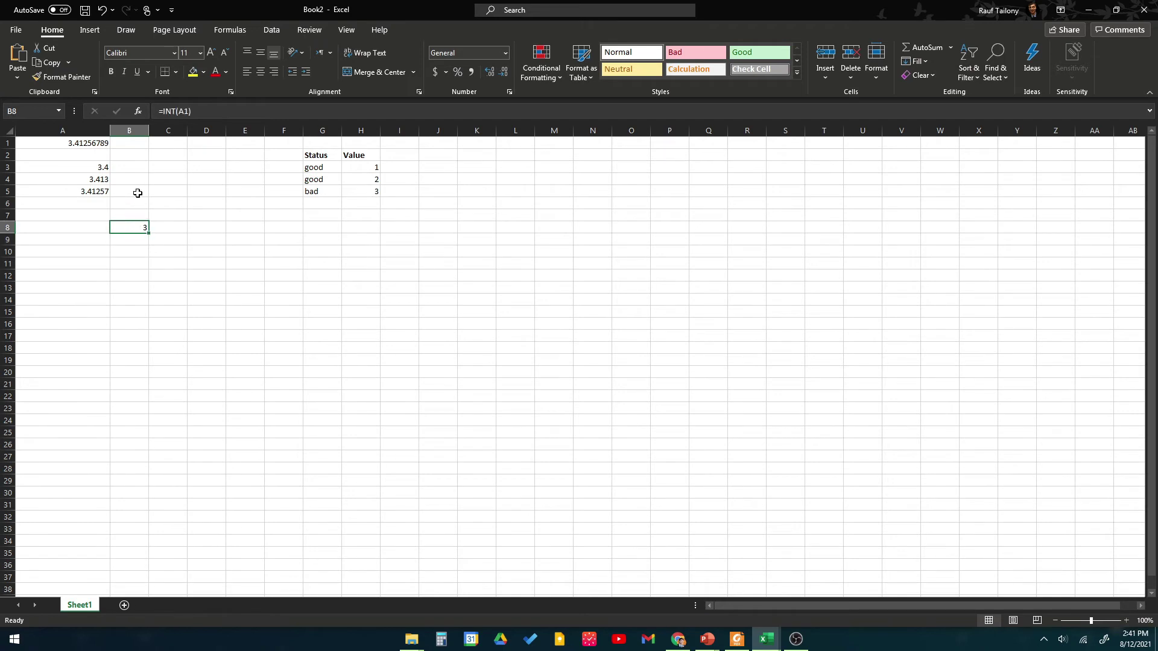
{"action": "left_click", "coordinate": [95, 142]}
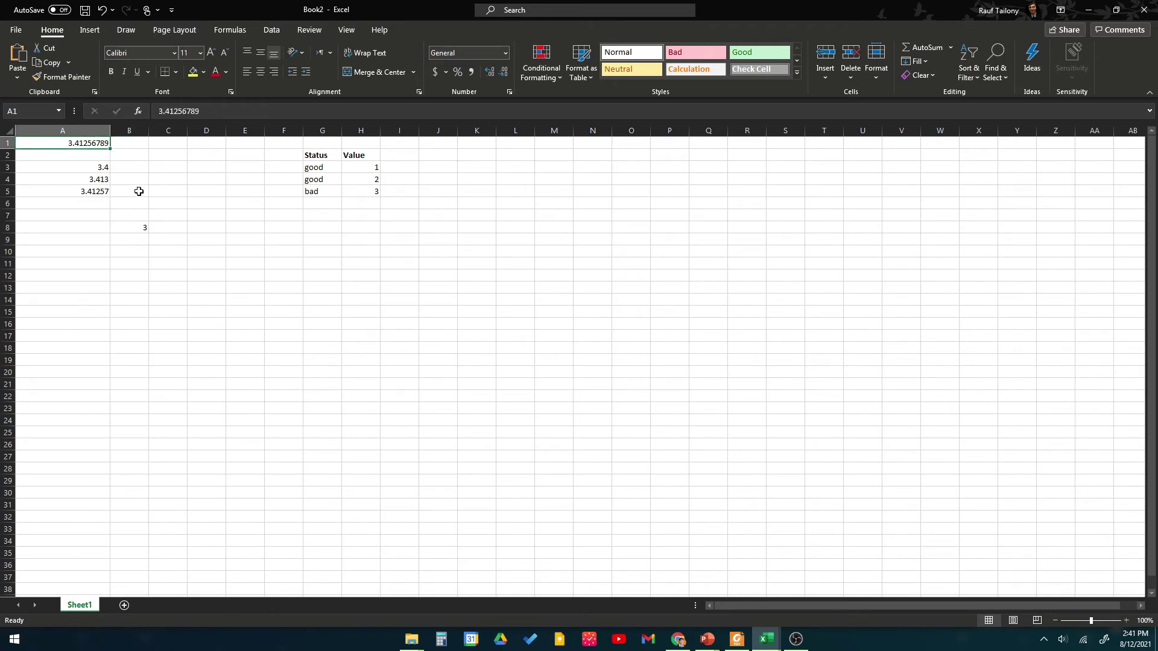
{"action": "left_click", "coordinate": [135, 227]}
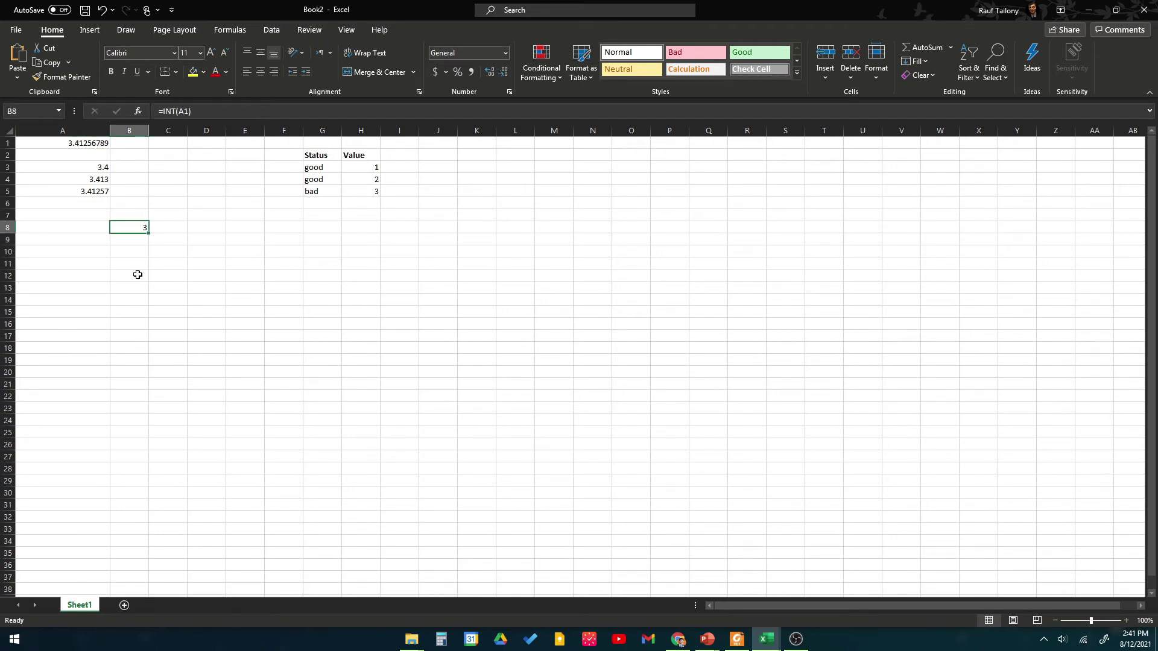
- Enter the second number 2.56743 in cell A11
{"action": "left_click", "coordinate": [64, 263]}
{"action": "type", "text": "2"}
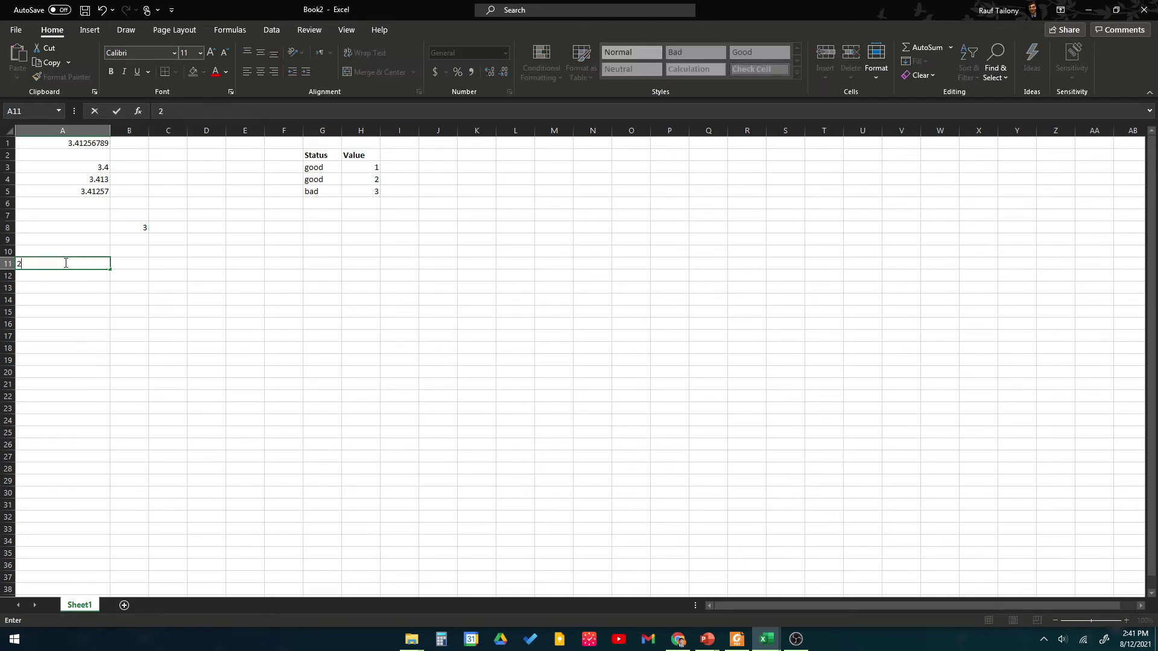
{"action": "type", "text": ".56743"}
{"action": "left_click", "coordinate": [52, 288]}
- Enter =INT(A11) in A13, returning 2, and check it against A11
{"action": "type", "text": "="}
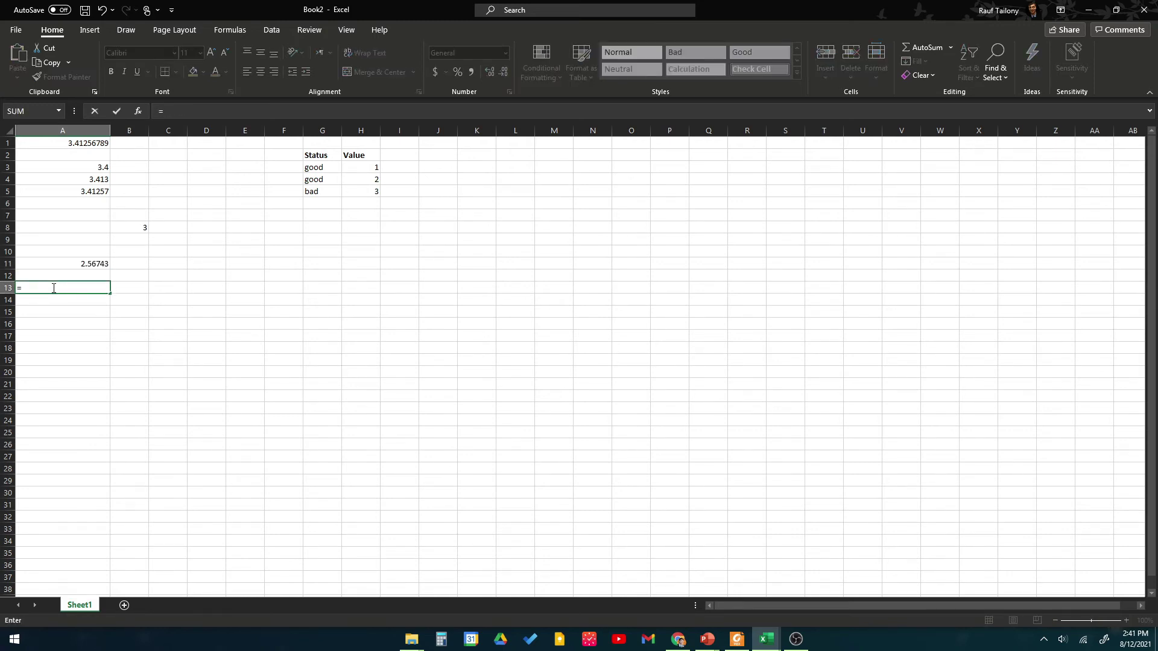
{"action": "type", "text": "int("}
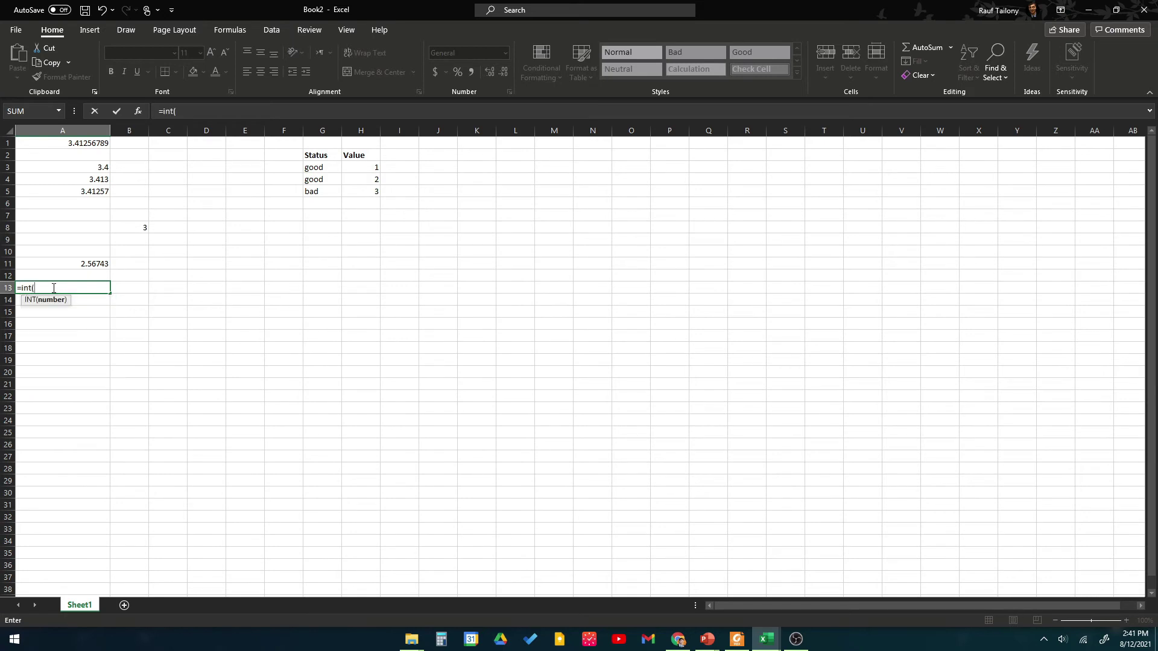
{"action": "left_click", "coordinate": [90, 264]}
{"action": "type", "text": ")"}
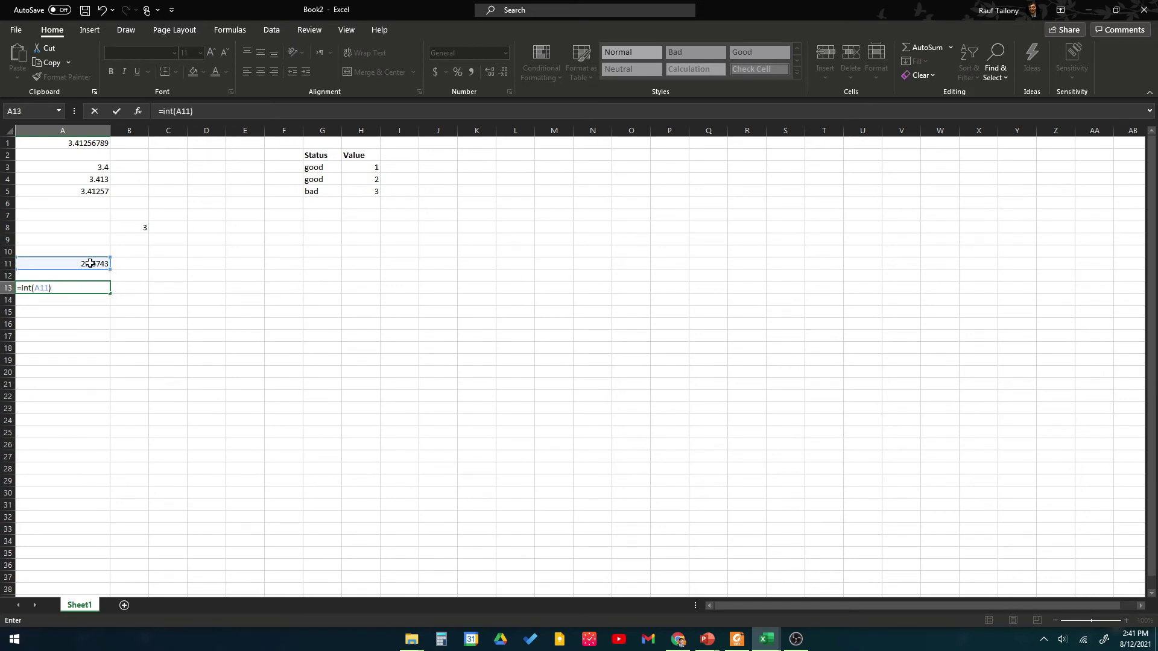
{"action": "key", "text": "Return"}
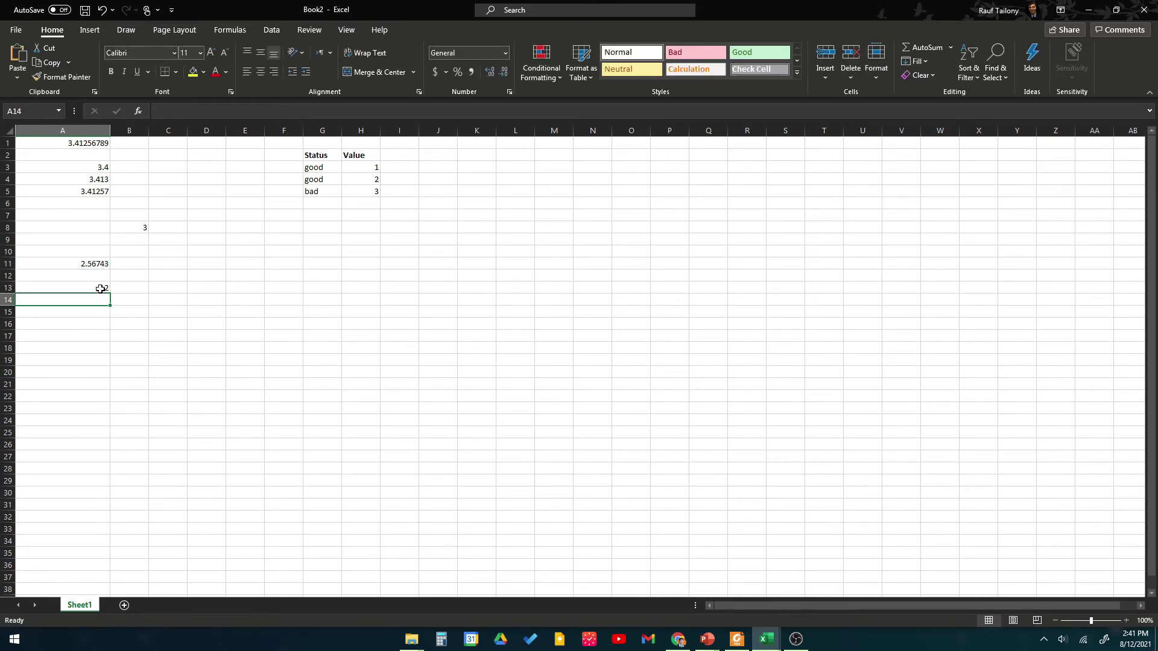
{"action": "left_click", "coordinate": [100, 288]}
{"action": "left_click", "coordinate": [97, 263]}
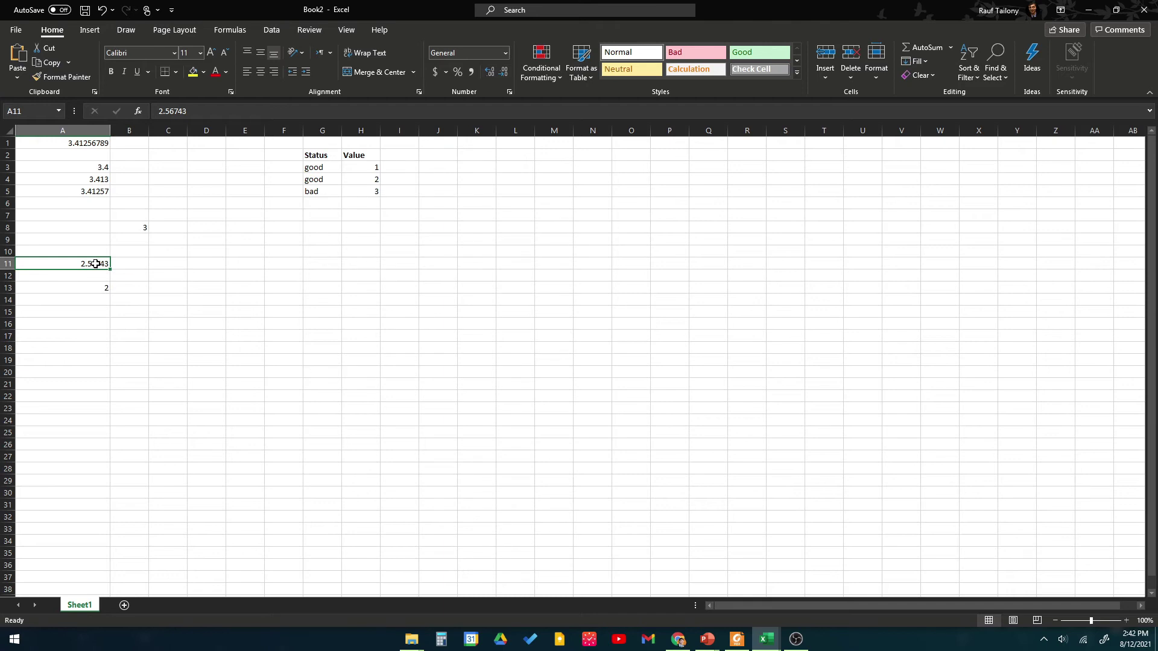
- Give cell A1 (3.41256789) a yellow fill
{"action": "left_click", "coordinate": [178, 267]}
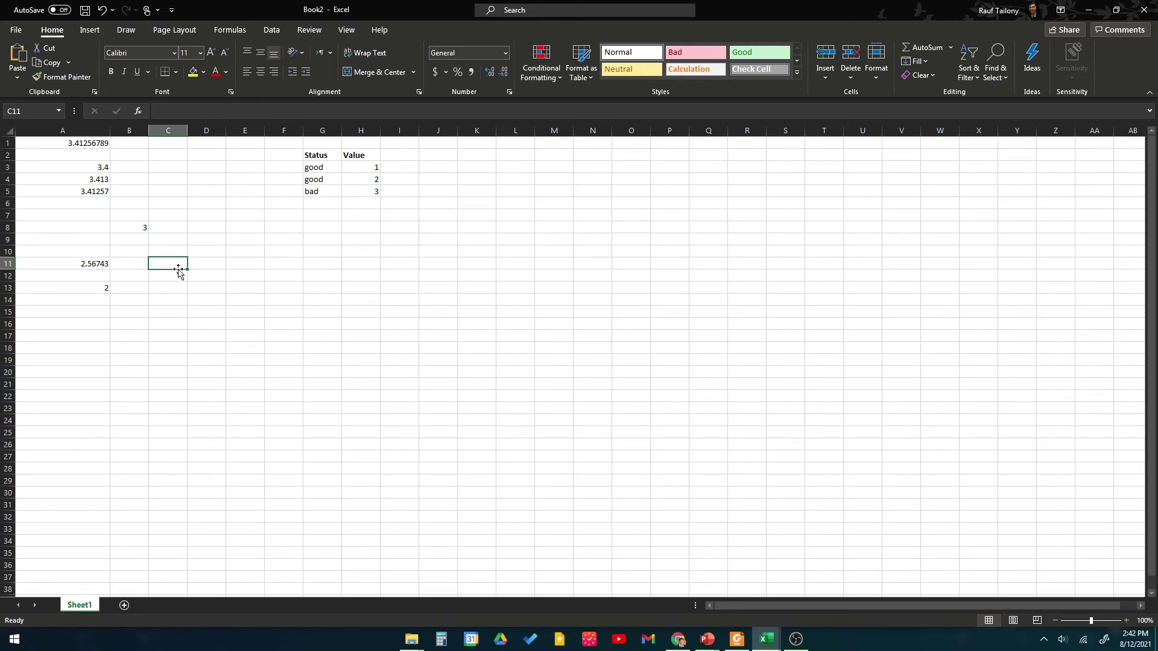
{"action": "left_click", "coordinate": [81, 143]}
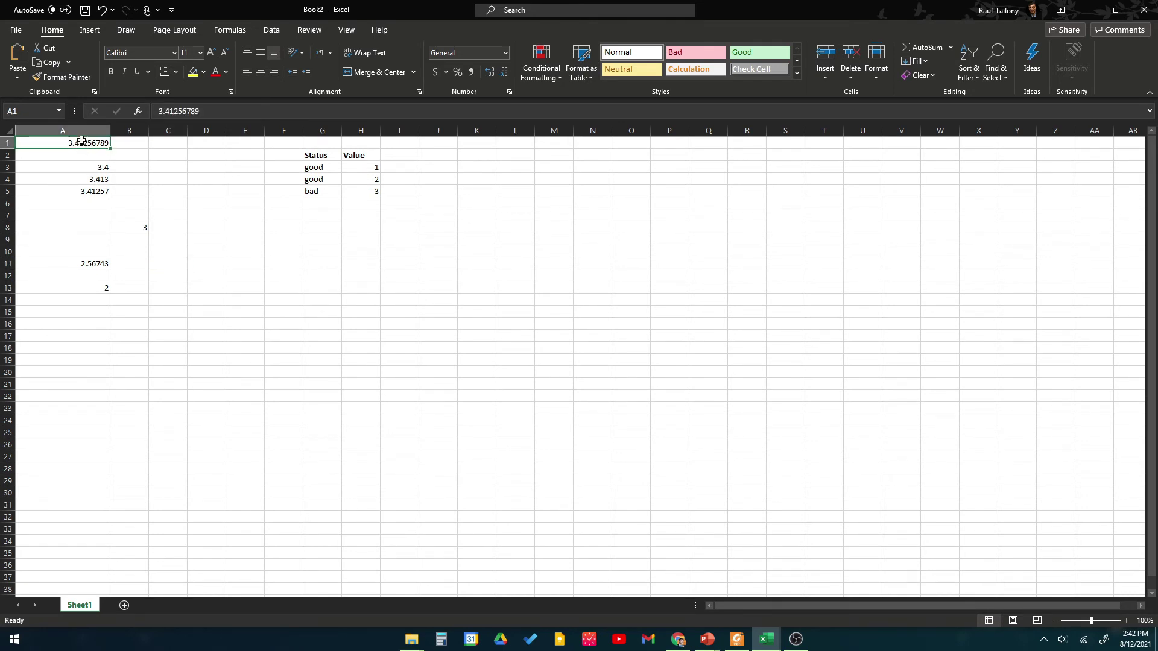
{"action": "left_click", "coordinate": [193, 72]}
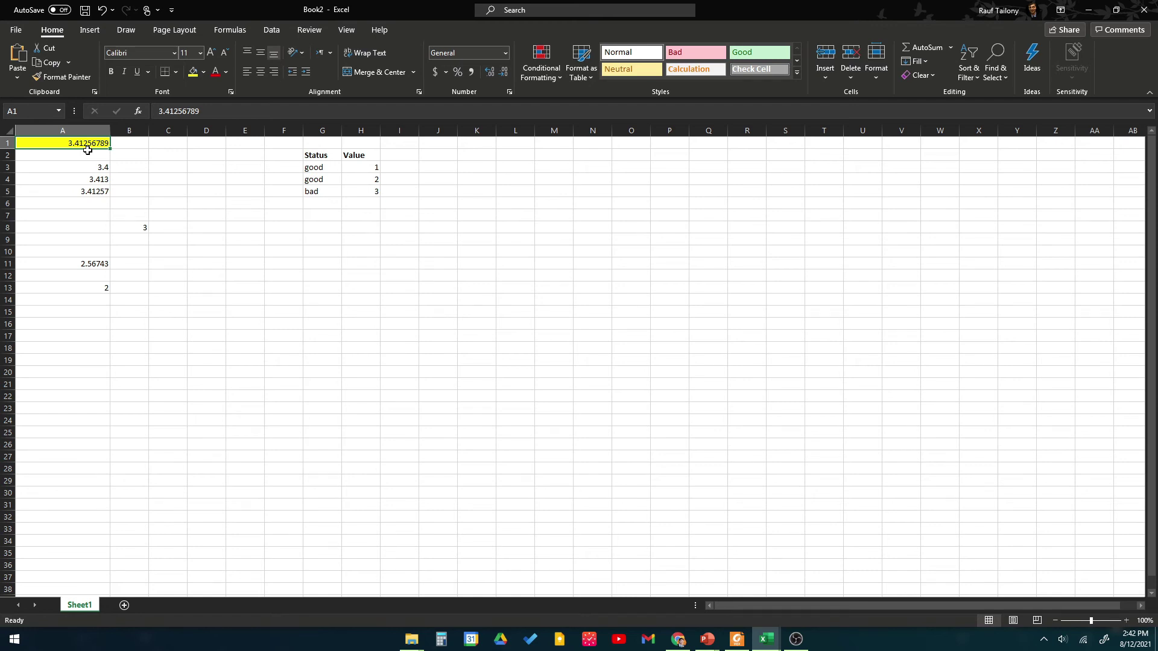
{"action": "left_click", "coordinate": [203, 240]}
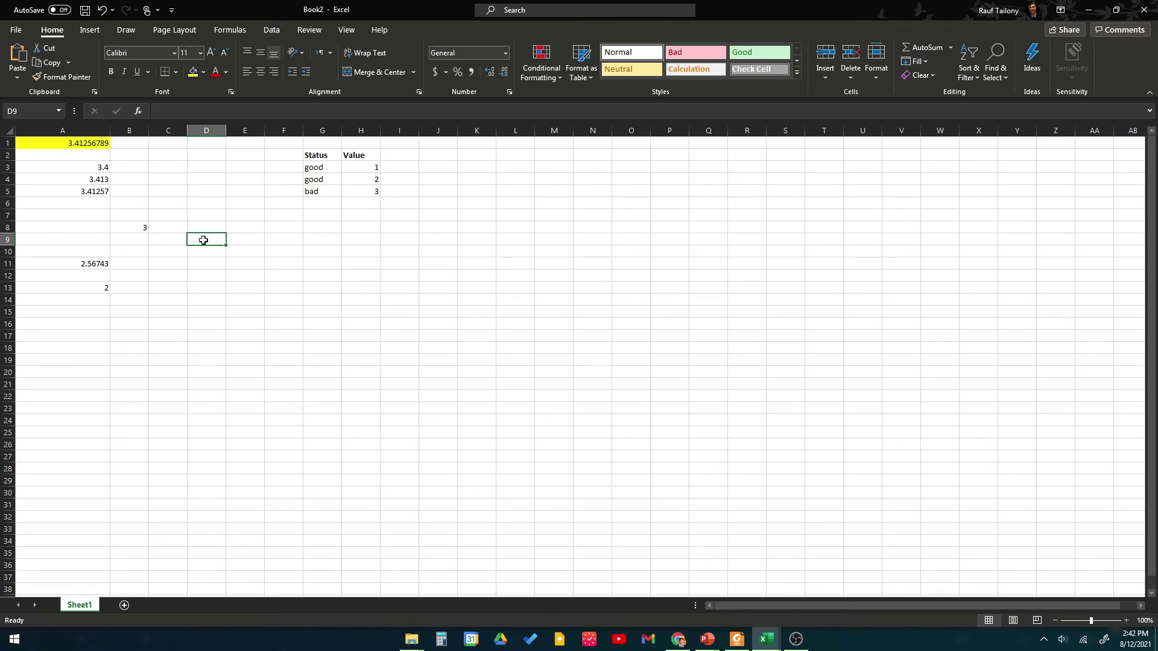
- Enter =EVEN(A1) in D9, returning 4
{"action": "type", "text": "="}
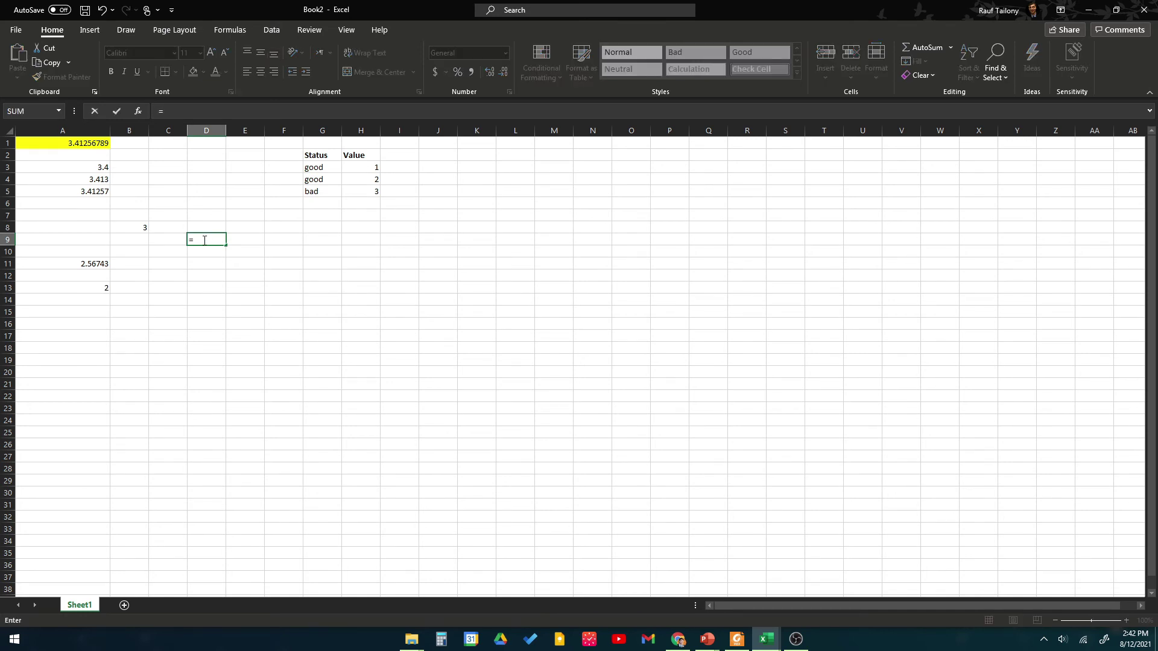
{"action": "type", "text": "even("}
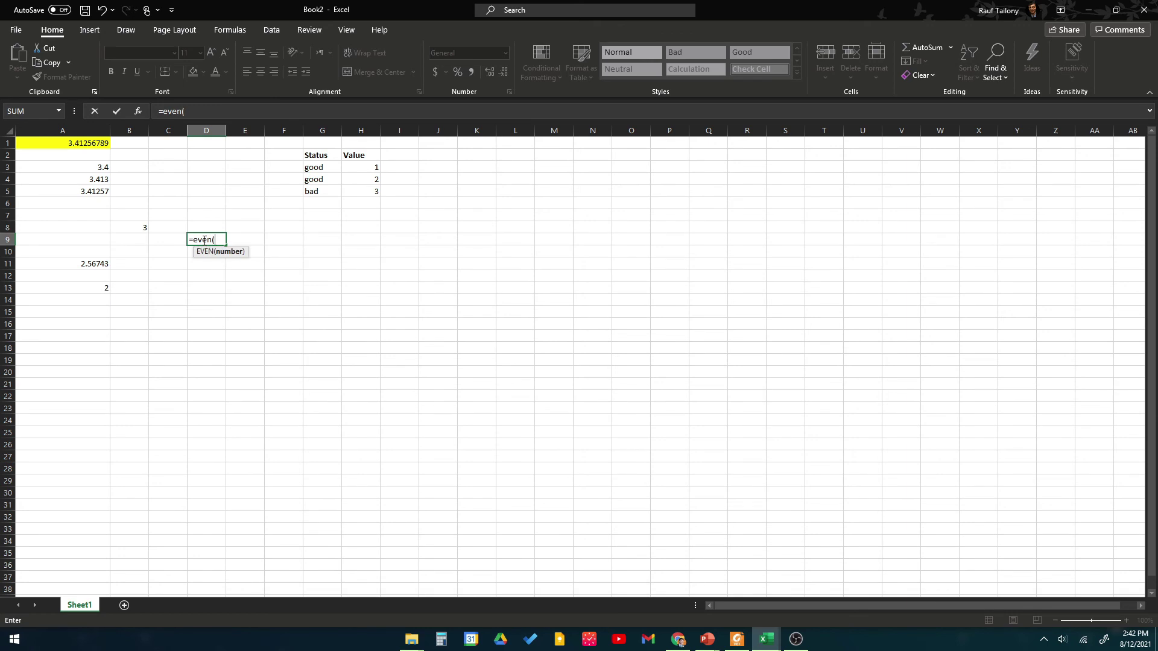
{"action": "left_click", "coordinate": [96, 143]}
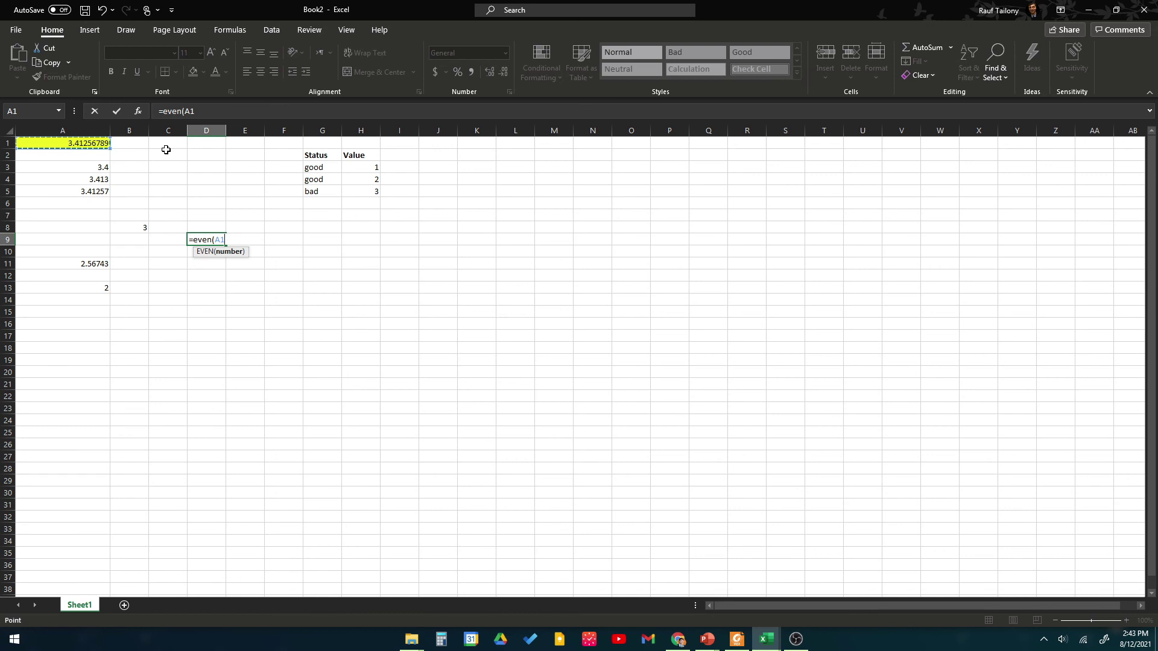
{"action": "type", "text": ")"}
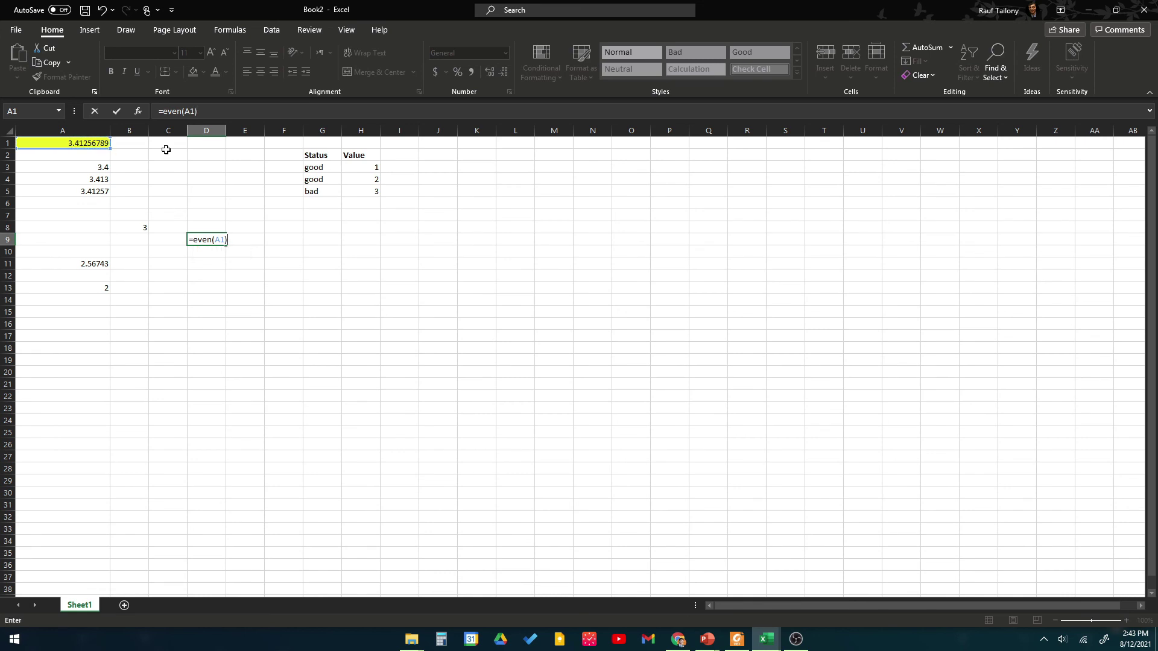
{"action": "key", "text": "Return"}
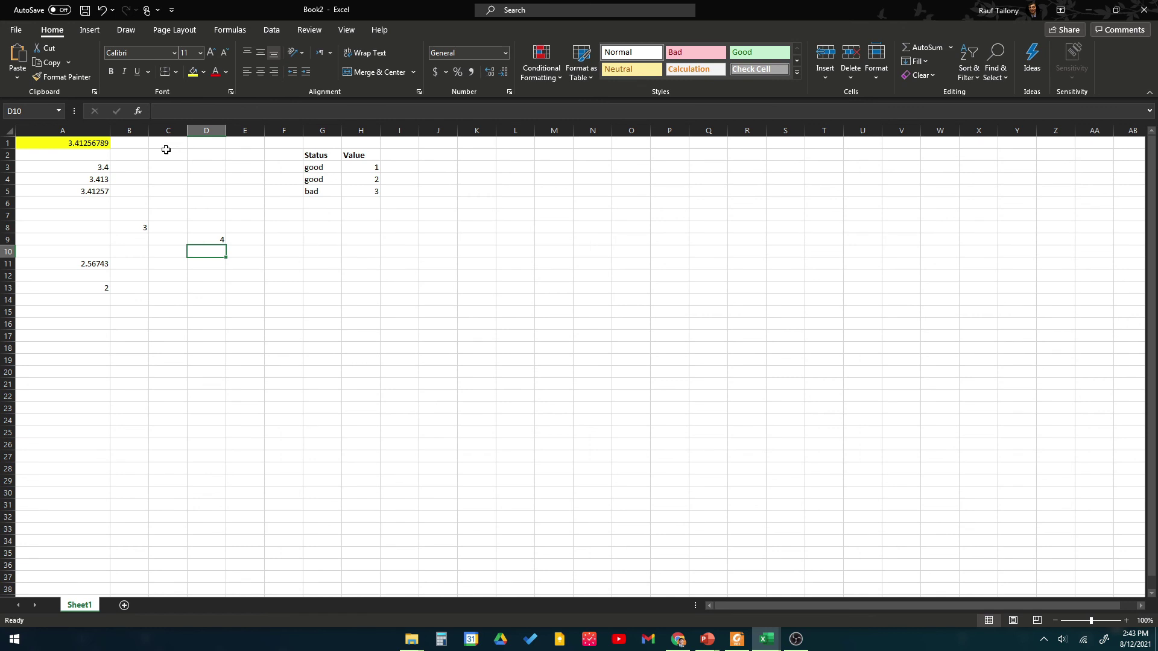
- Enter =ODD(A1) in D10, returning 5, and reopen it to view the formula
{"action": "type", "text": "=odd("}
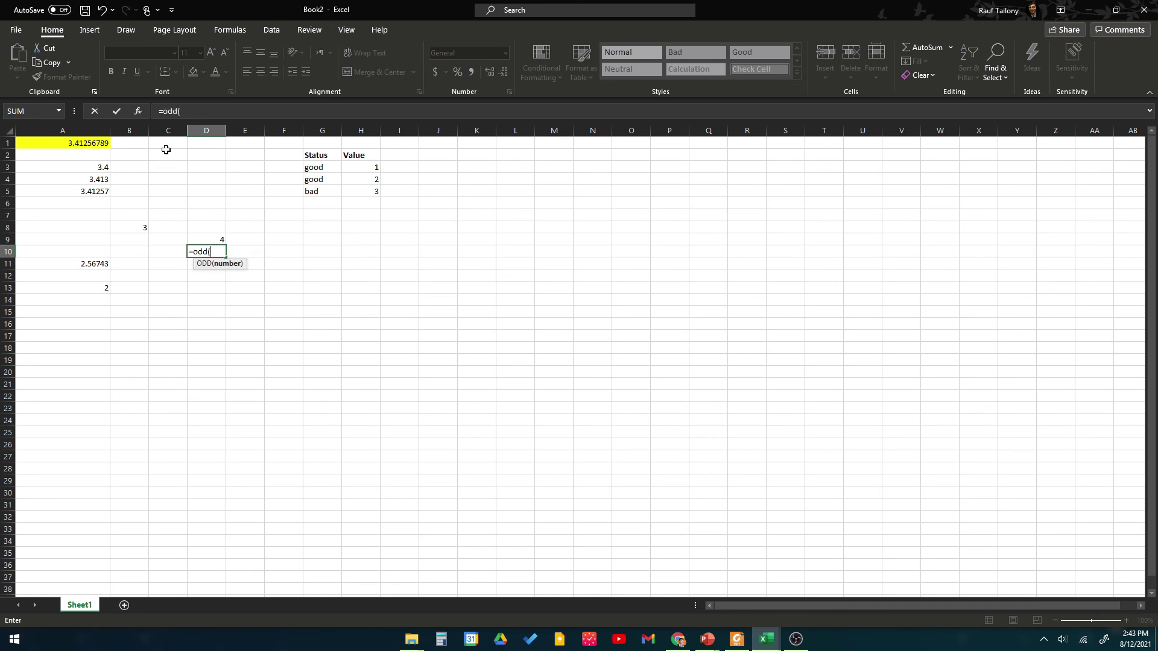
{"action": "left_click", "coordinate": [85, 146]}
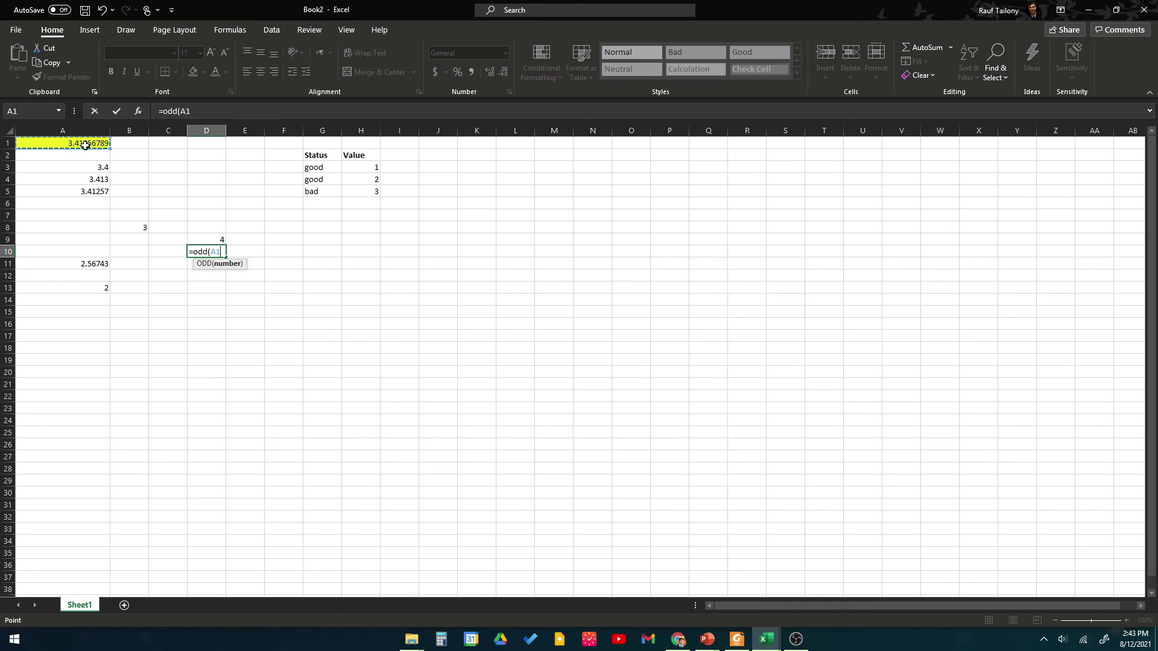
{"action": "type", "text": ")"}
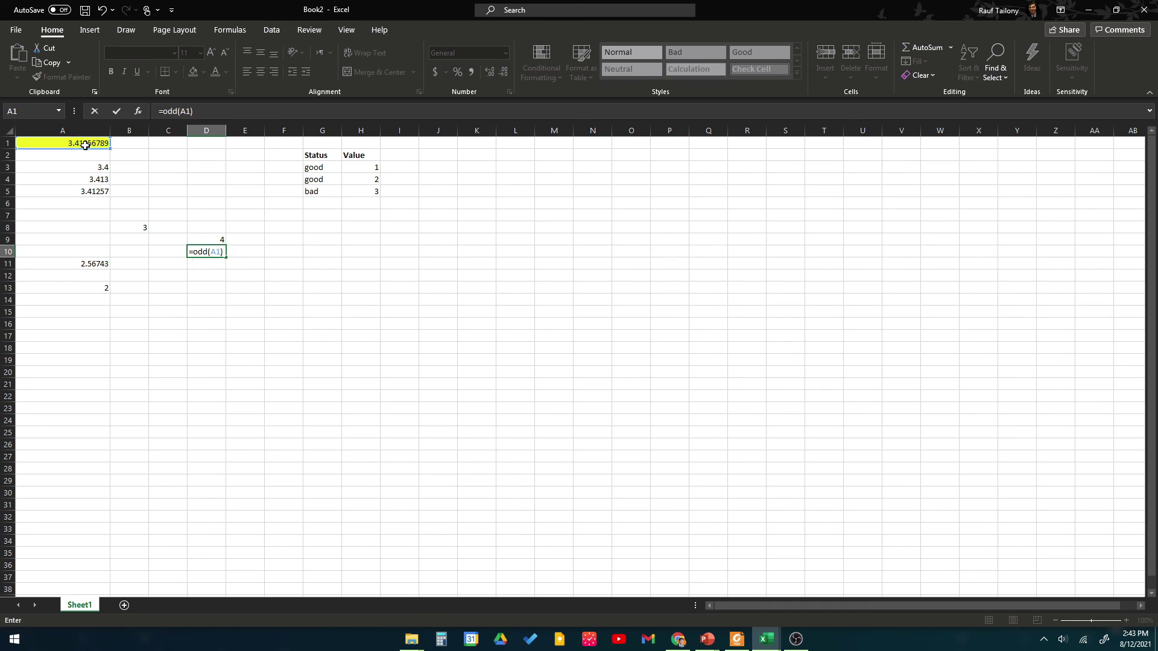
{"action": "key", "text": "Return"}
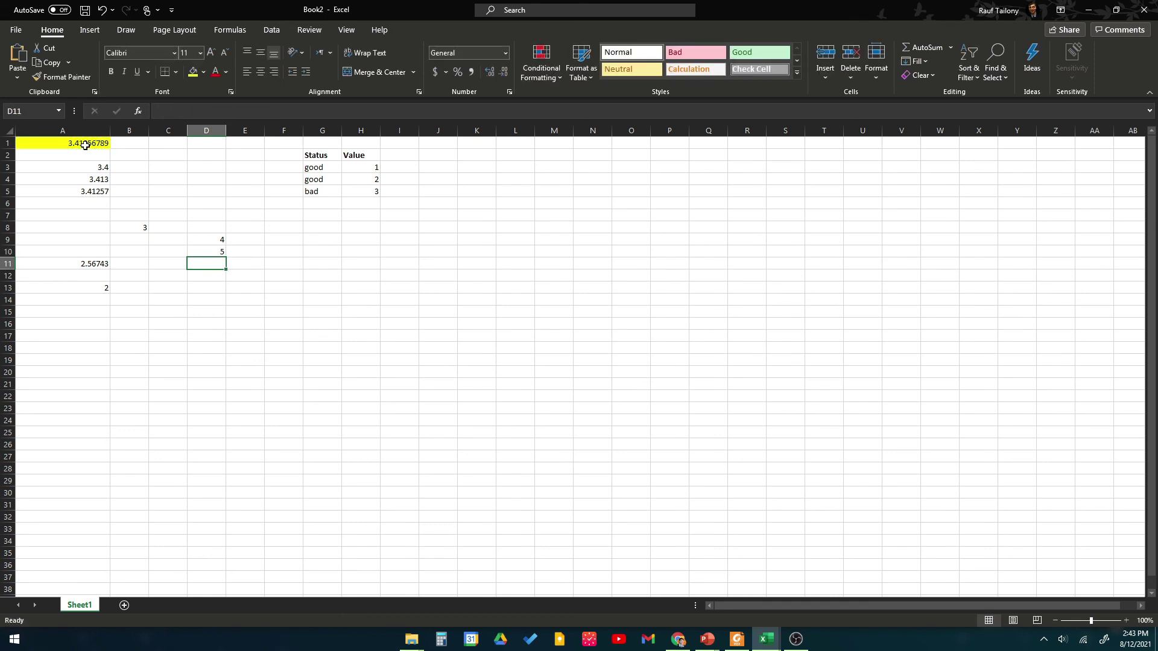
{"action": "left_click", "coordinate": [218, 252]}
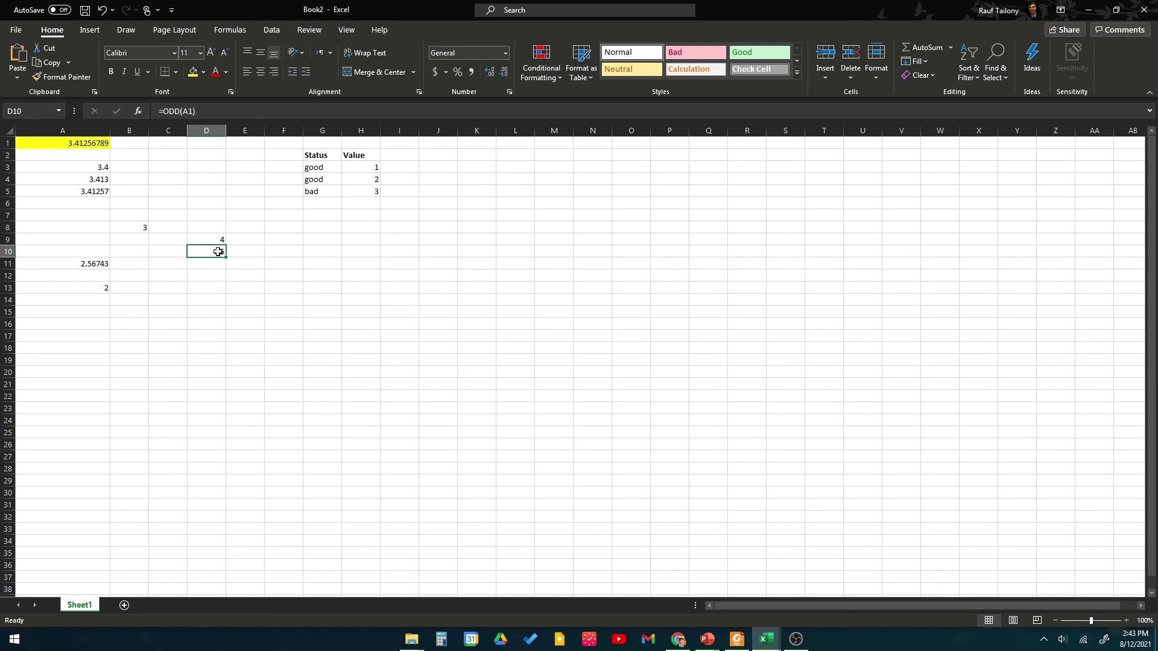
{"action": "key", "text": "F2"}
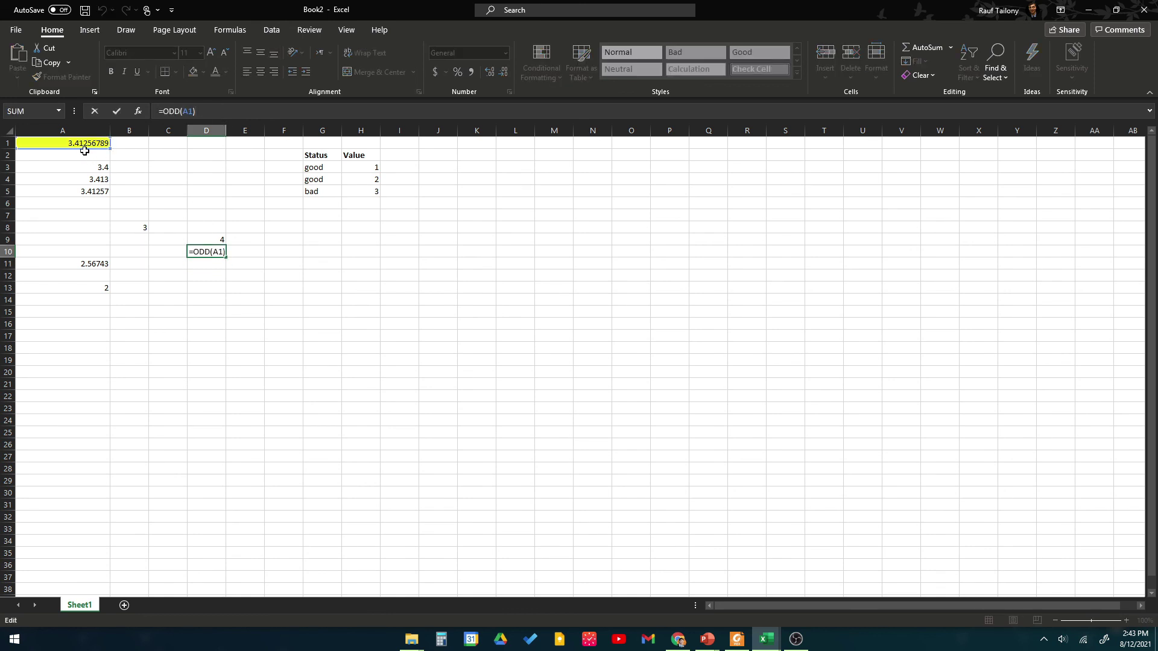